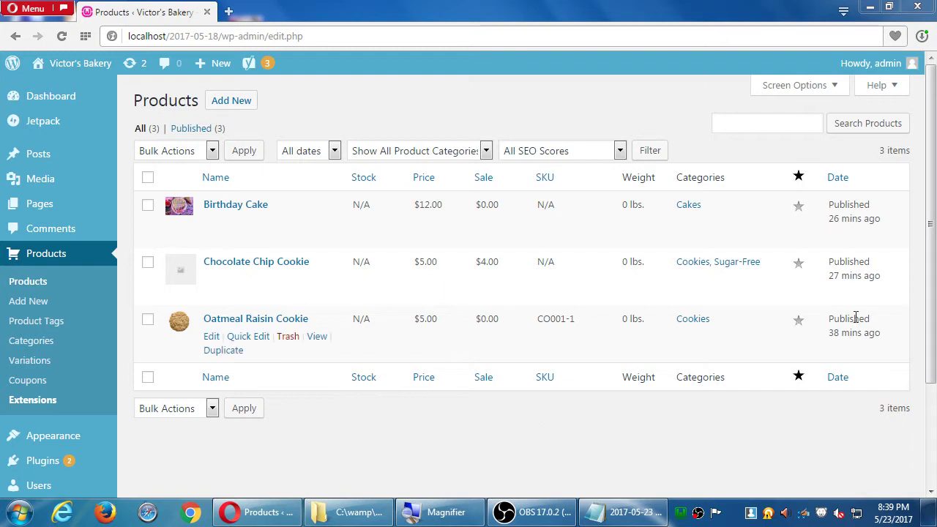
Star Oatmeal Raisin Cookie as the featured product in the Products list.
left_click(797, 323)
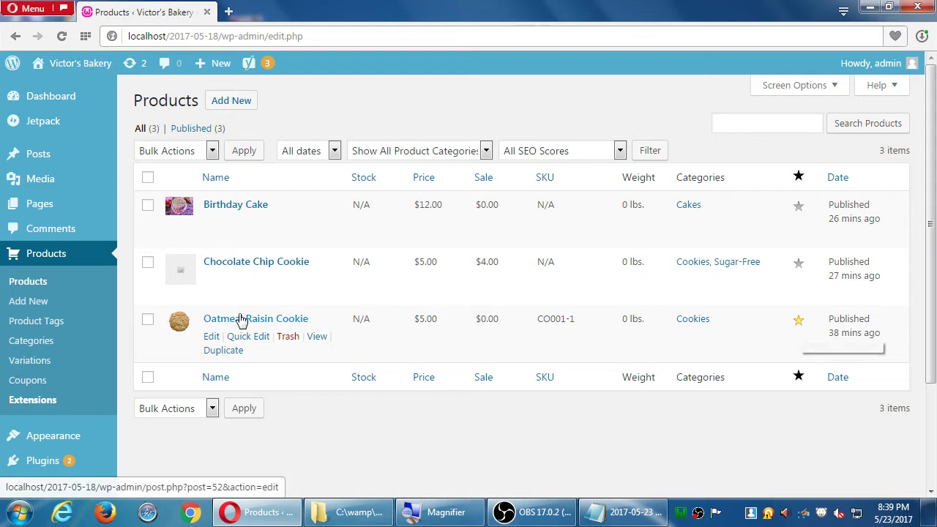
Open the public site in a new tab and browse its Products Page listings.
middle_click(92, 63)
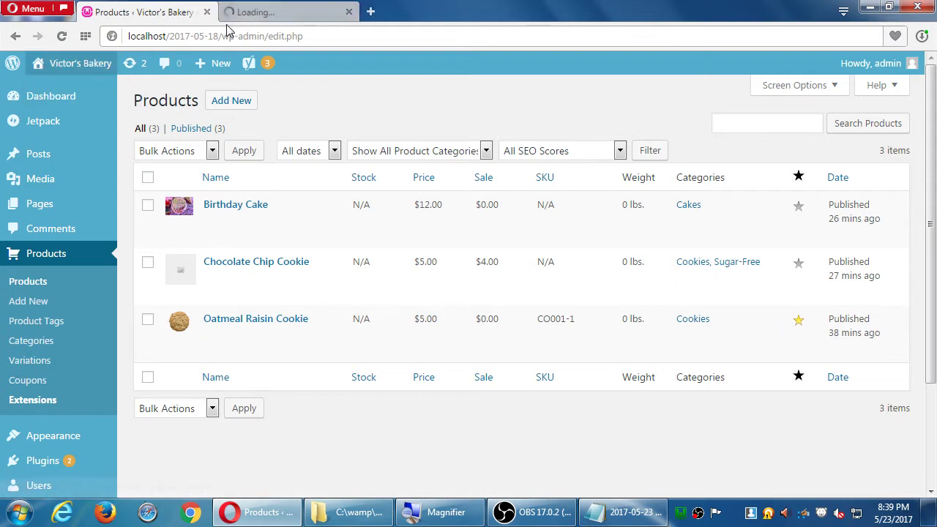
left_click(282, 19)
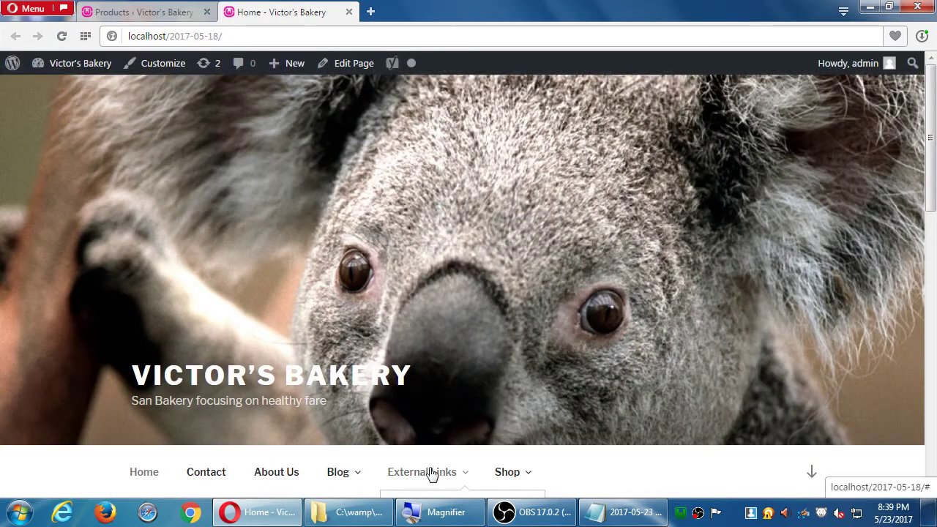
left_click(517, 466)
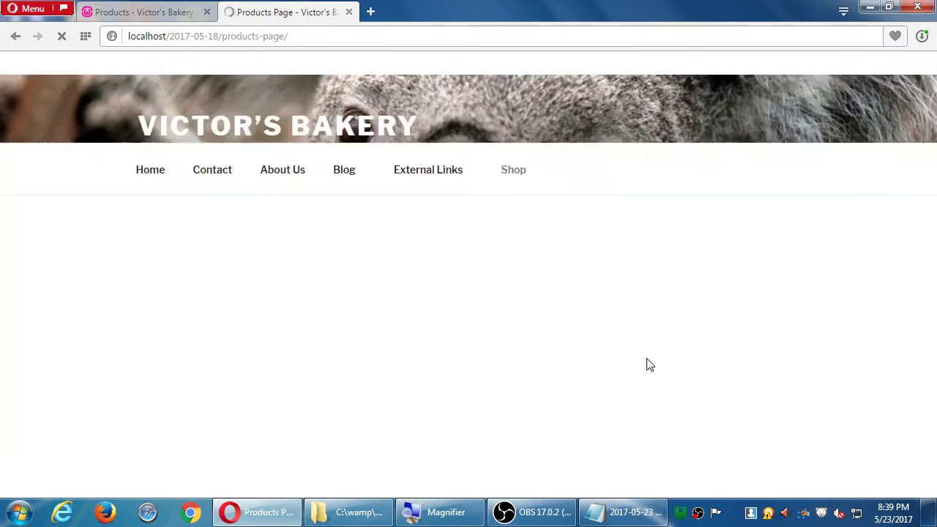
scroll(651, 365, "down", 2)
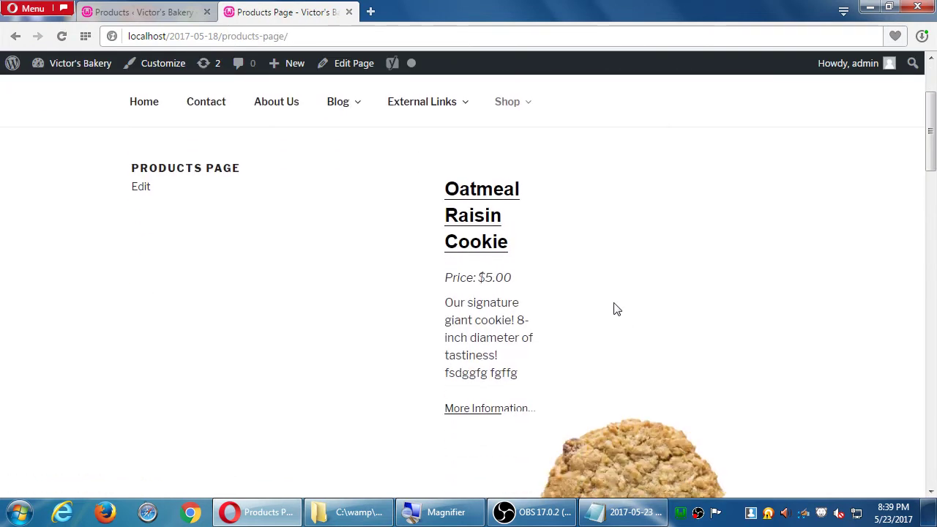
scroll(549, 264, "down", 2)
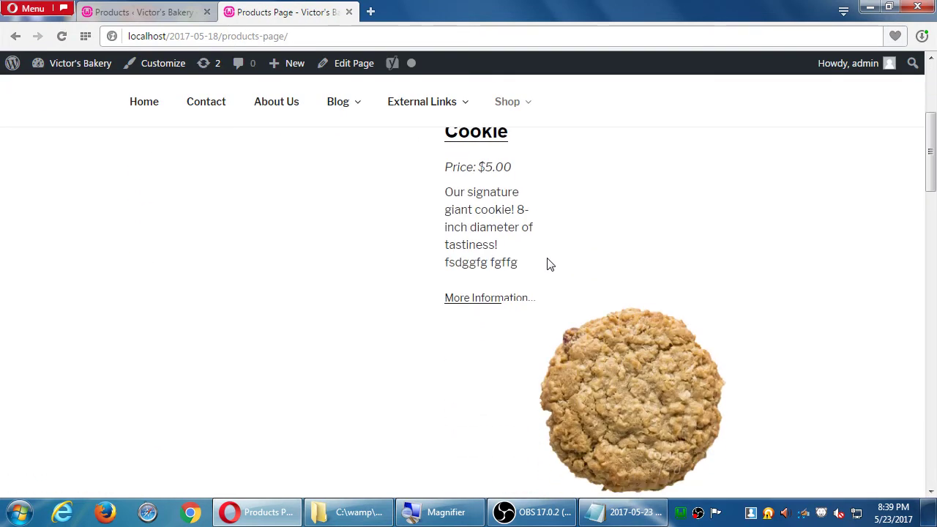
scroll(550, 264, "down", 10)
scroll(600, 340, "down", 6)
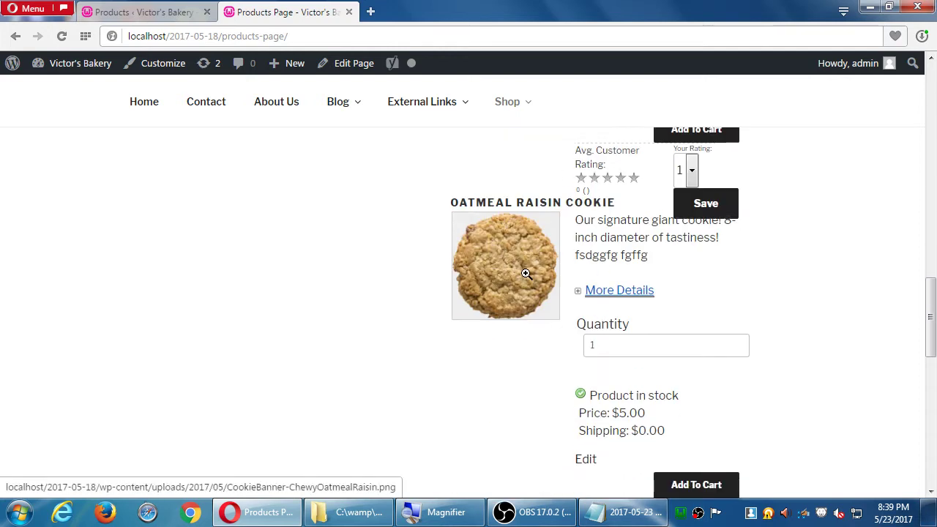
scroll(526, 273, "up", 15)
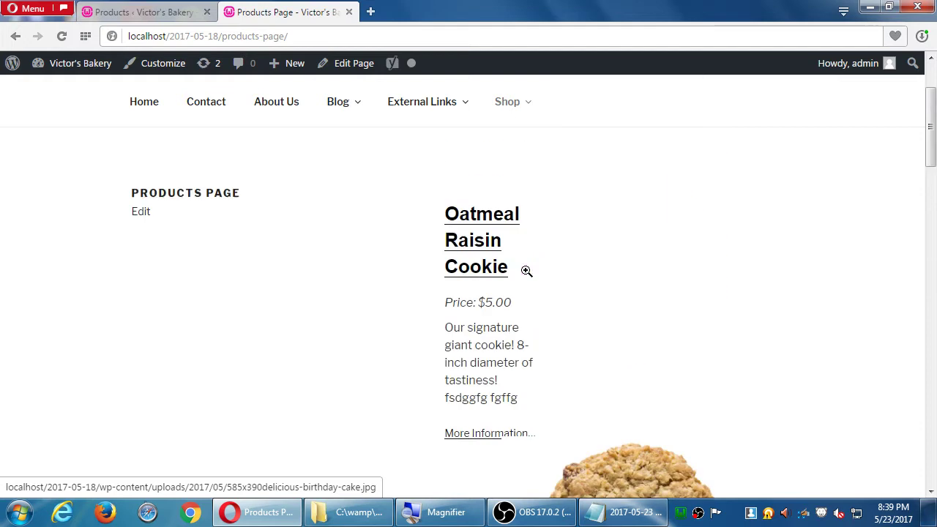
scroll(526, 272, "up", 1)
scroll(556, 264, "down", 2)
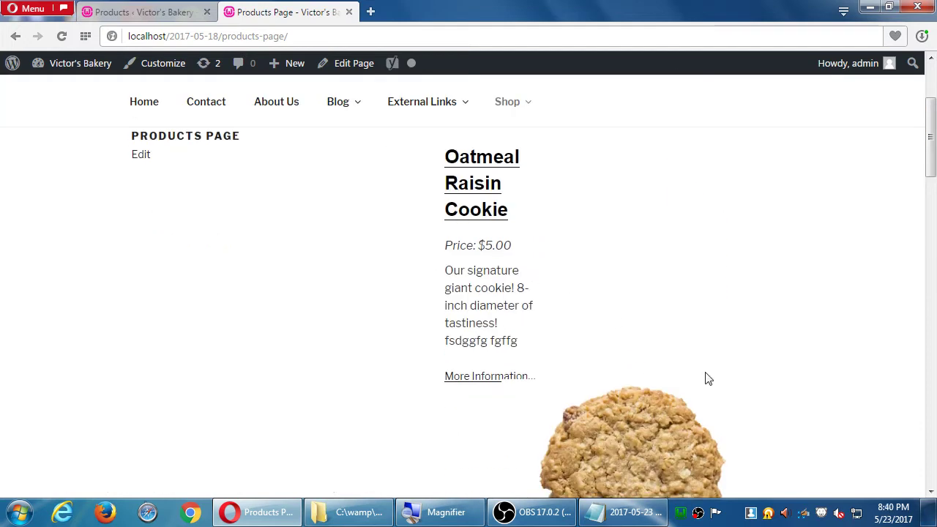
Browse the storefront's Cakes category page via Shop > Categories > Cakes.
mouse_move(513, 108)
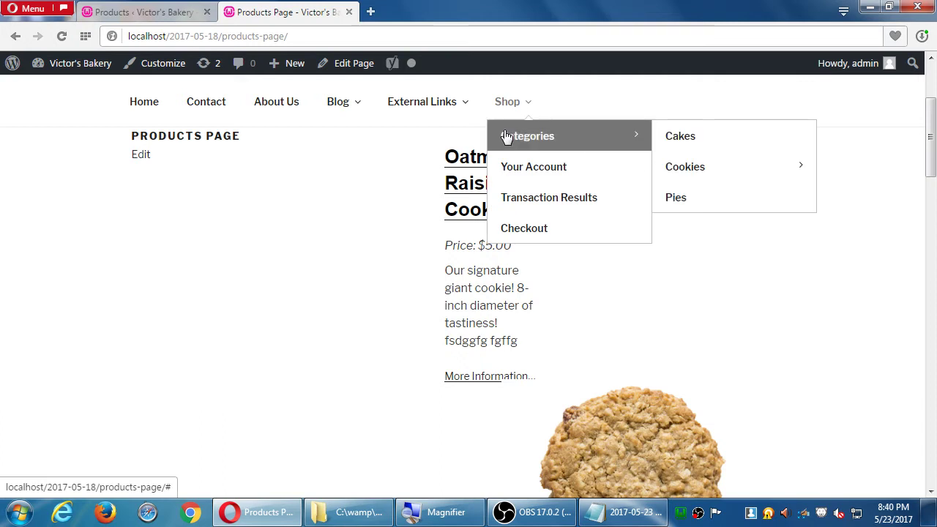
mouse_move(542, 148)
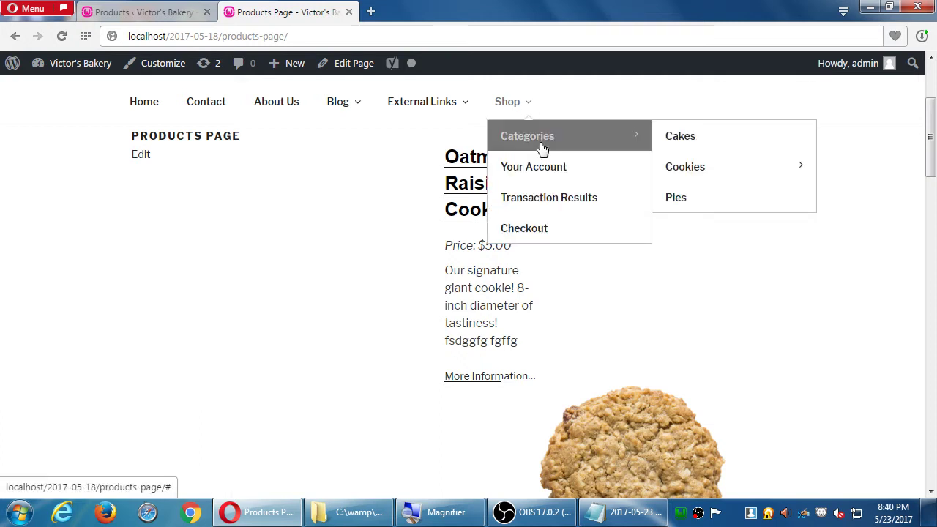
left_click(682, 137)
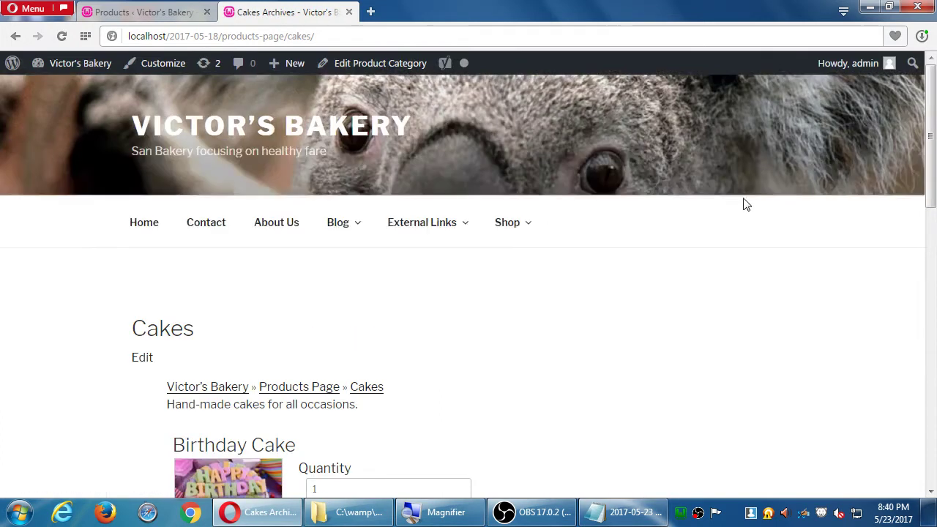
scroll(295, 316, "down", 7)
scroll(265, 285, "up", 10)
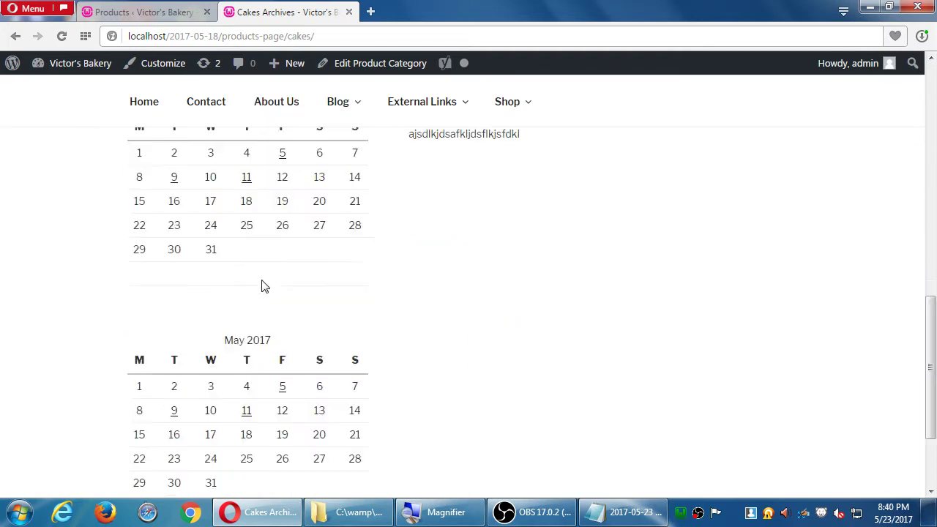
View the Cookies category page with Chocolate Chip Cookie at $4.00, then return to admin.
mouse_move(527, 192)
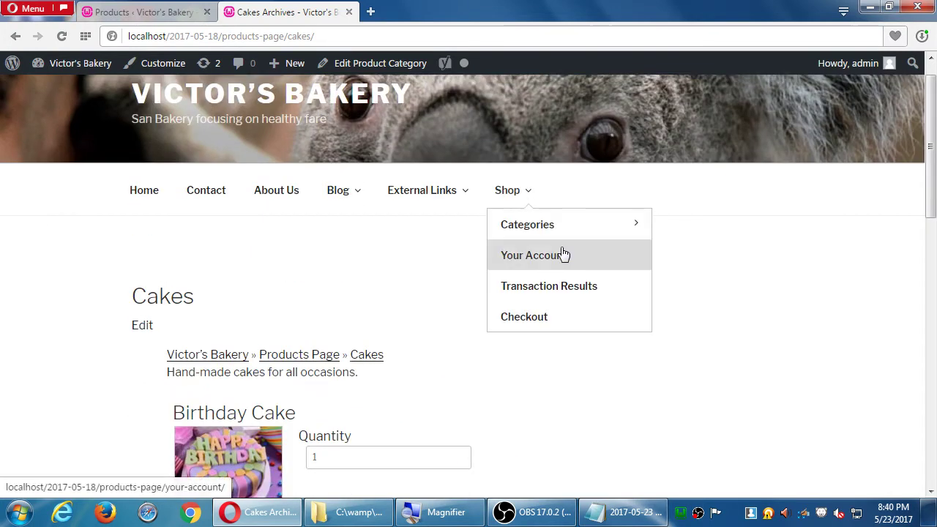
mouse_move(617, 232)
left_click(696, 258)
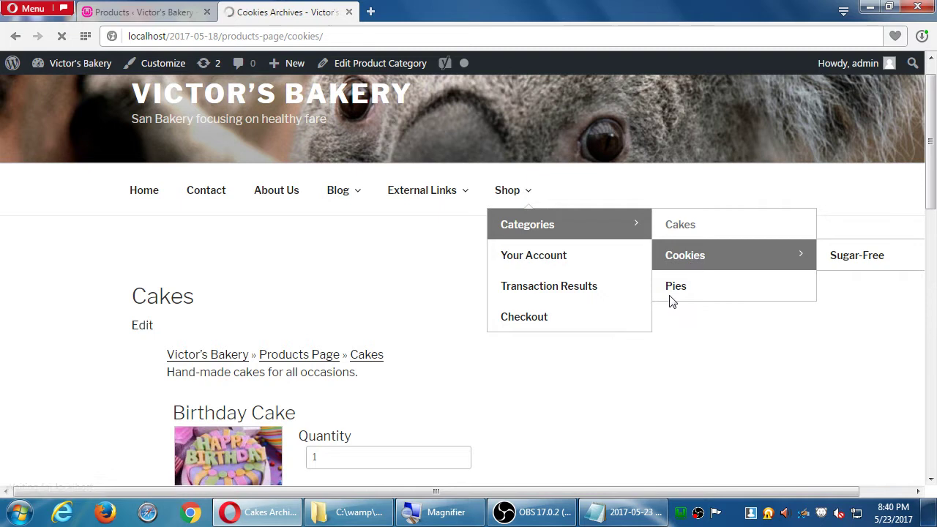
scroll(671, 301, "down", 5)
scroll(440, 308, "down", 10)
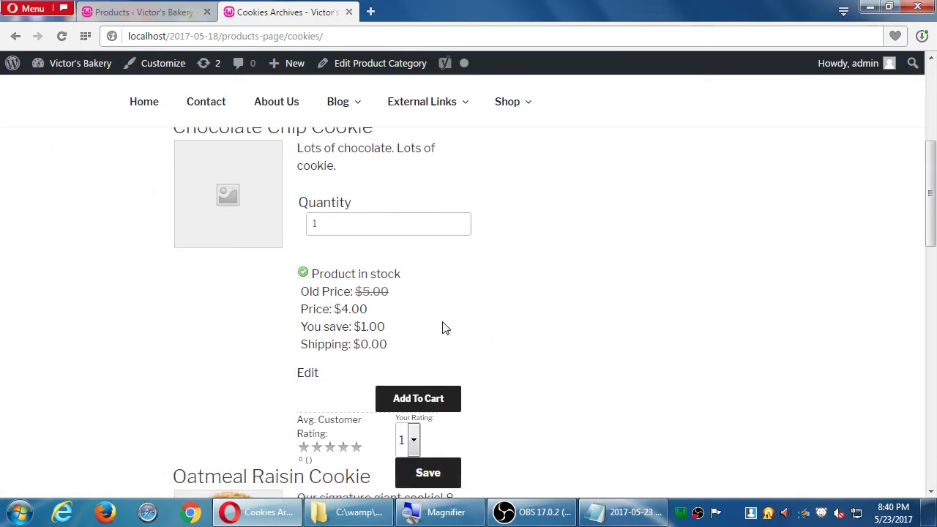
scroll(480, 345, "up", 15)
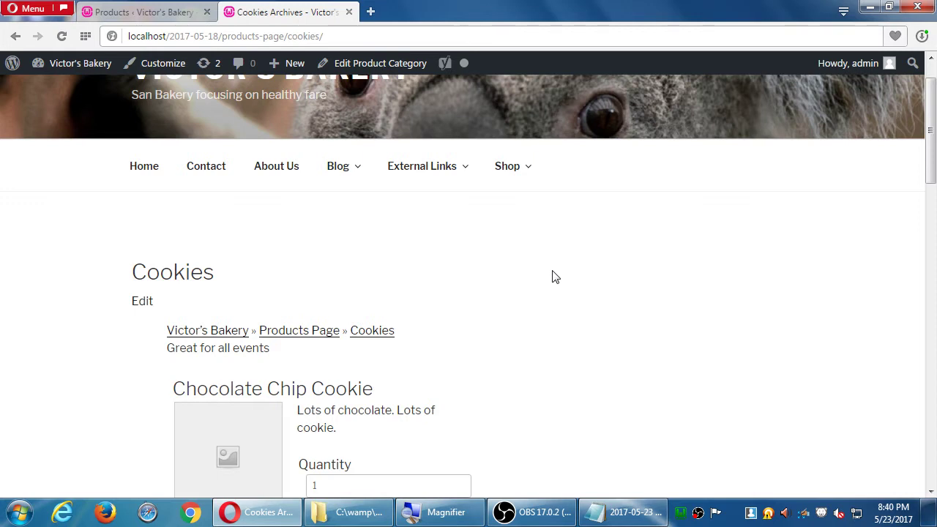
scroll(555, 271, "down", 2)
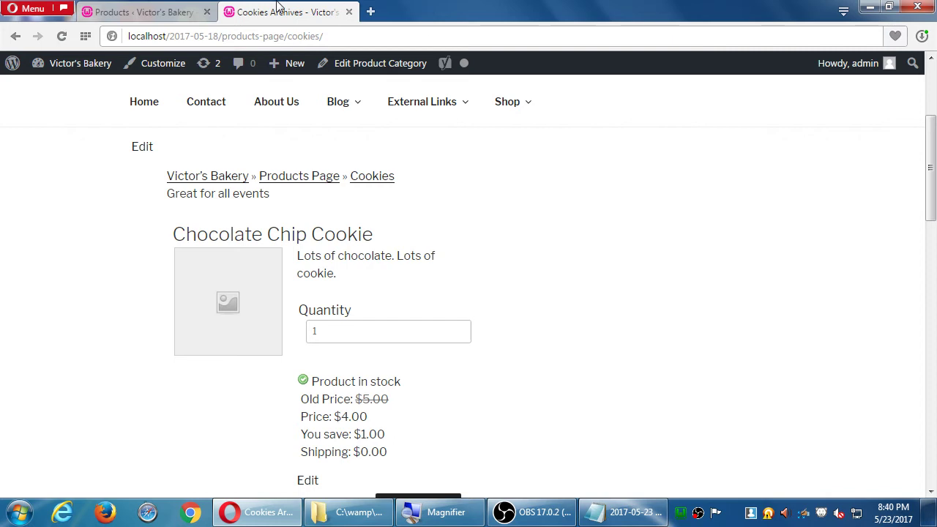
left_click(189, 12)
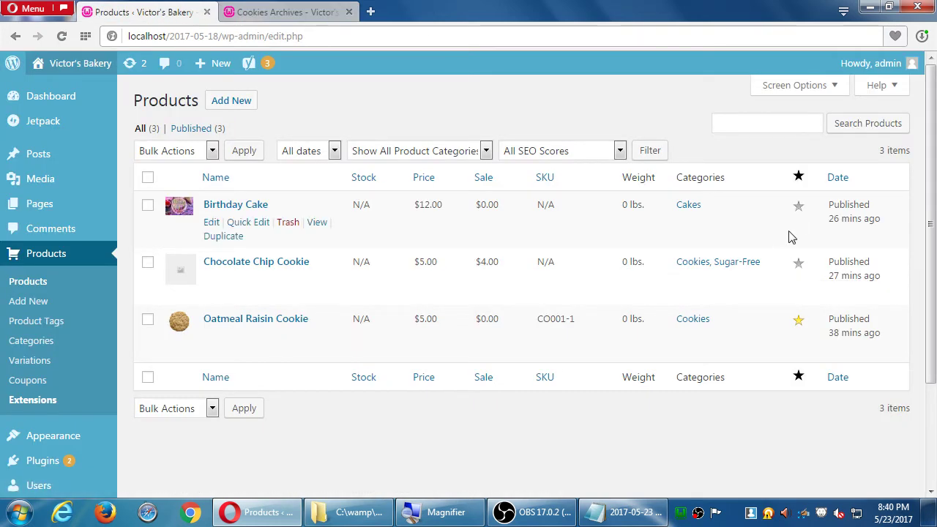
Feature Birthday Cake too, then switch back to the storefront Cookies category tab.
left_click(801, 210)
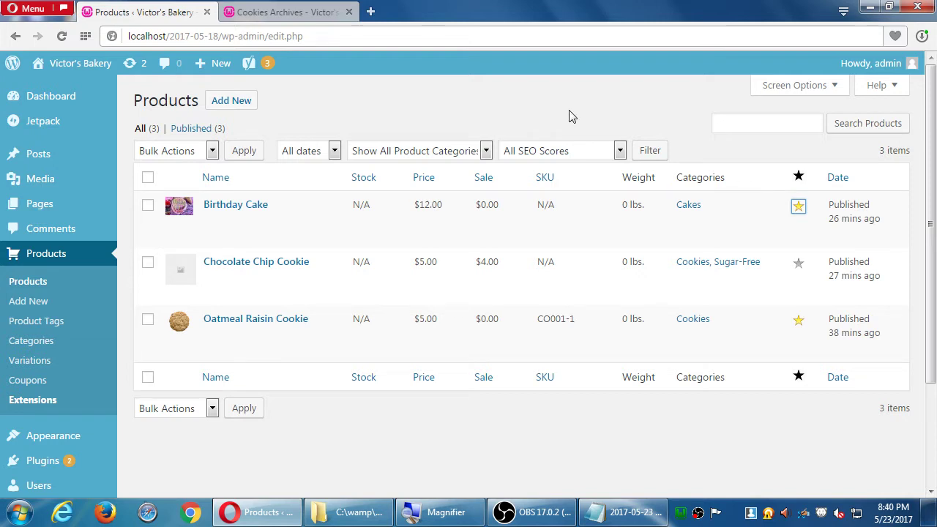
left_click(300, 12)
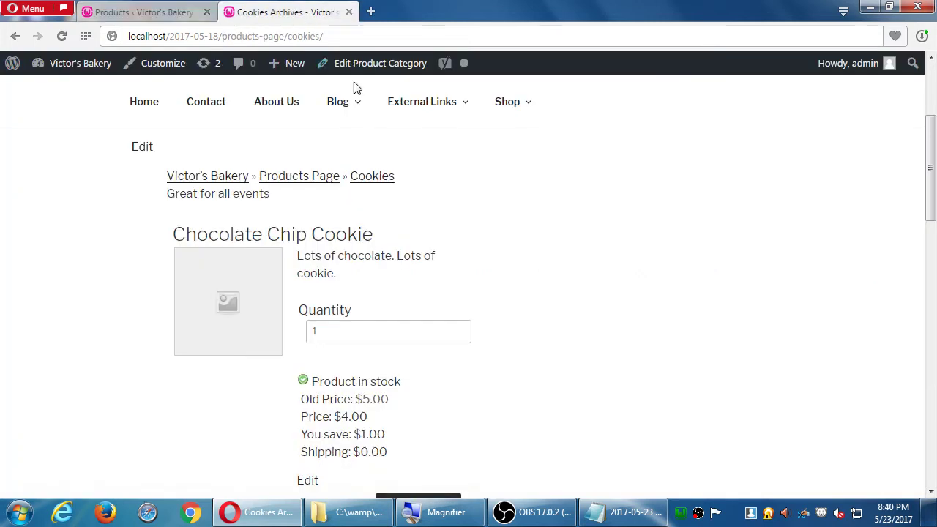
mouse_move(509, 106)
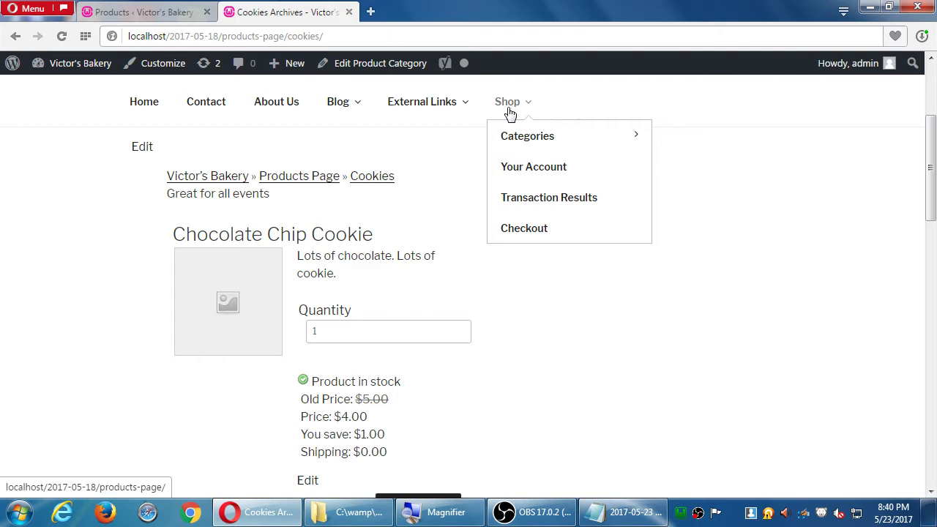
Check the storefront Products Page showing featured Birthday Cake at $12.00, then return to admin.
left_click(542, 132)
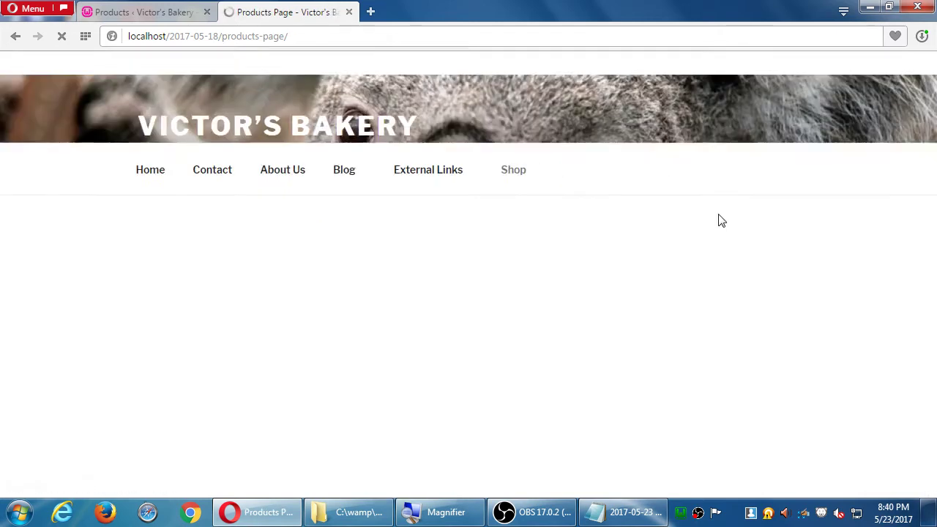
scroll(508, 259, "down", 2)
scroll(513, 258, "down", 4)
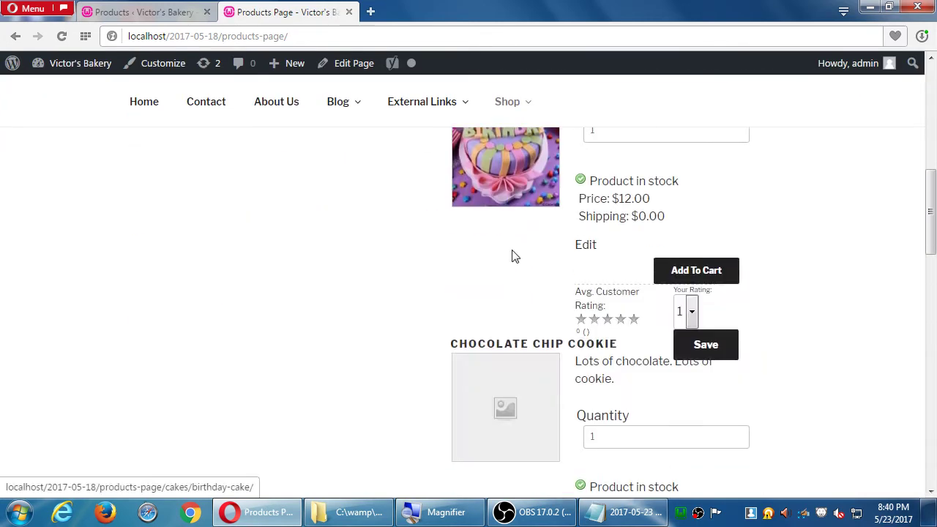
scroll(513, 256, "up", 3)
scroll(512, 256, "down", 8)
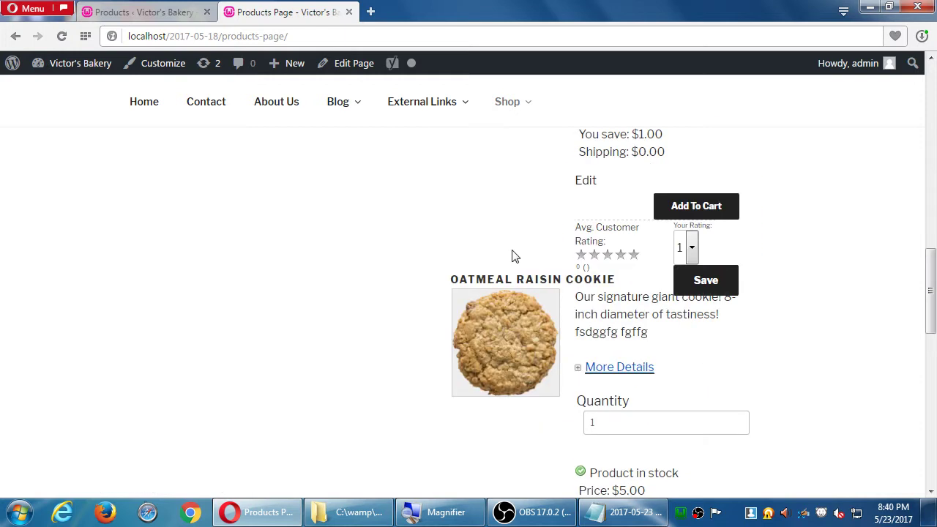
scroll(513, 256, "down", 9)
scroll(512, 257, "up", 14)
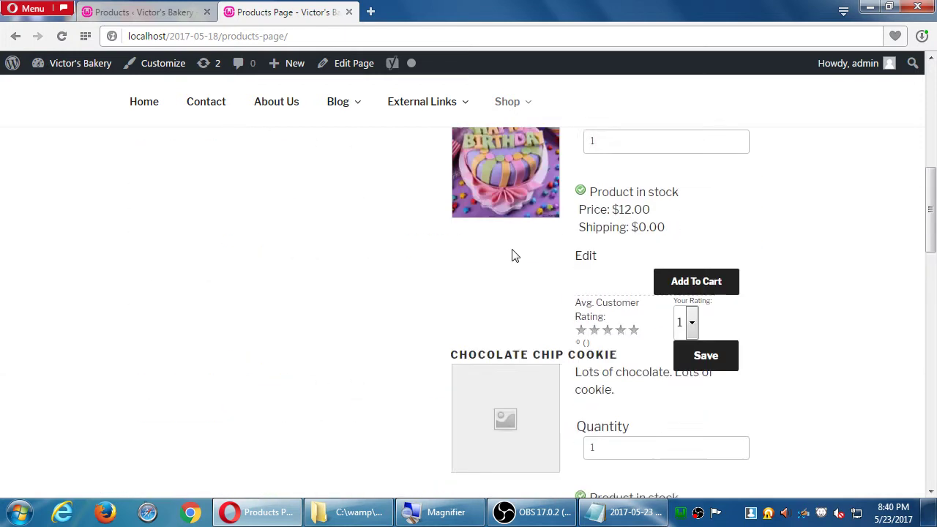
scroll(513, 256, "up", 5)
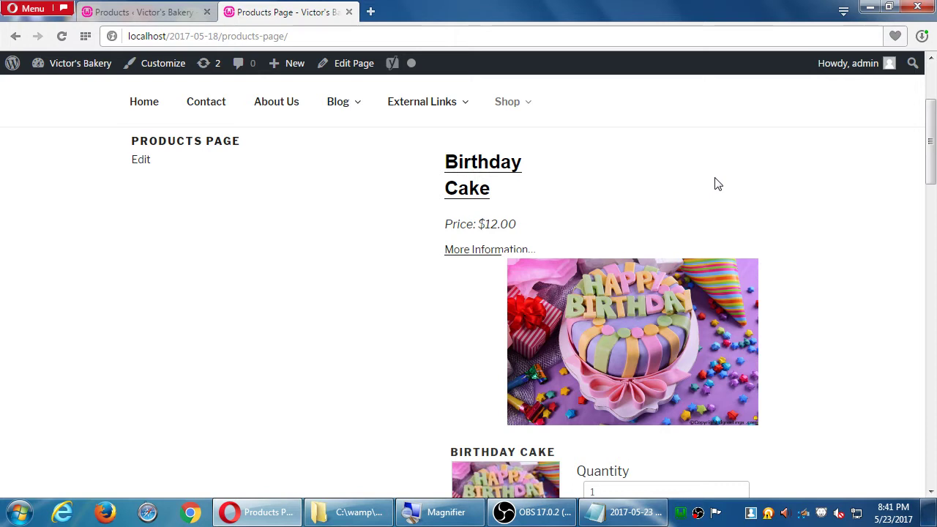
left_click(139, 11)
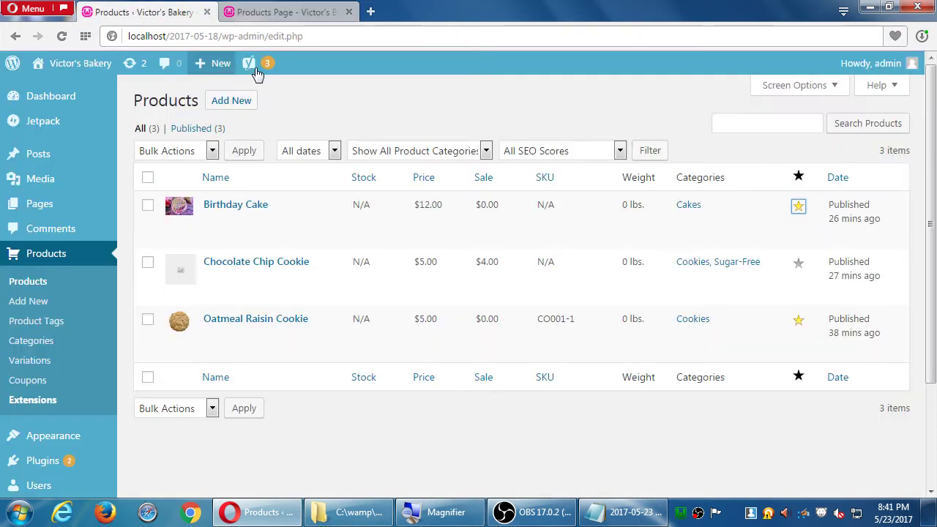
Toggle Chocolate Chip Cookie's and Birthday Cake's featured stars, then check the storefront shop page.
left_click(798, 263)
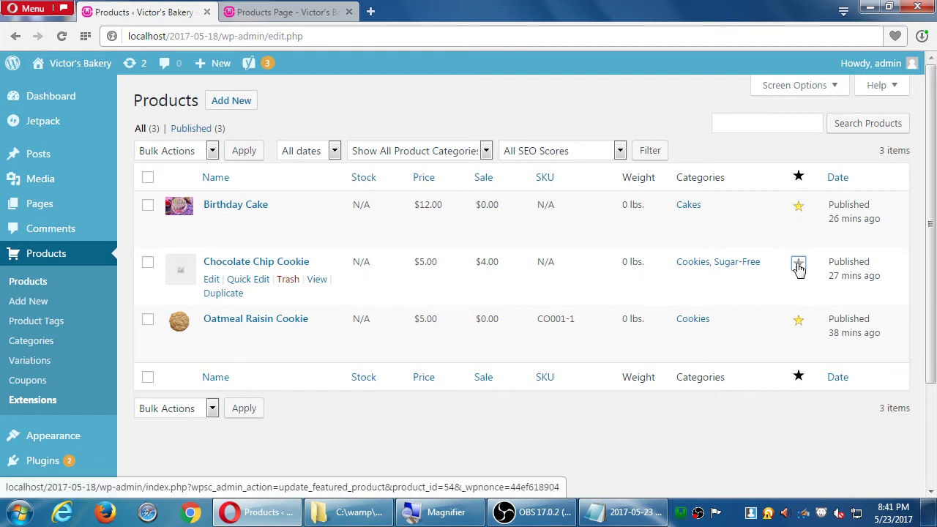
left_click(799, 208)
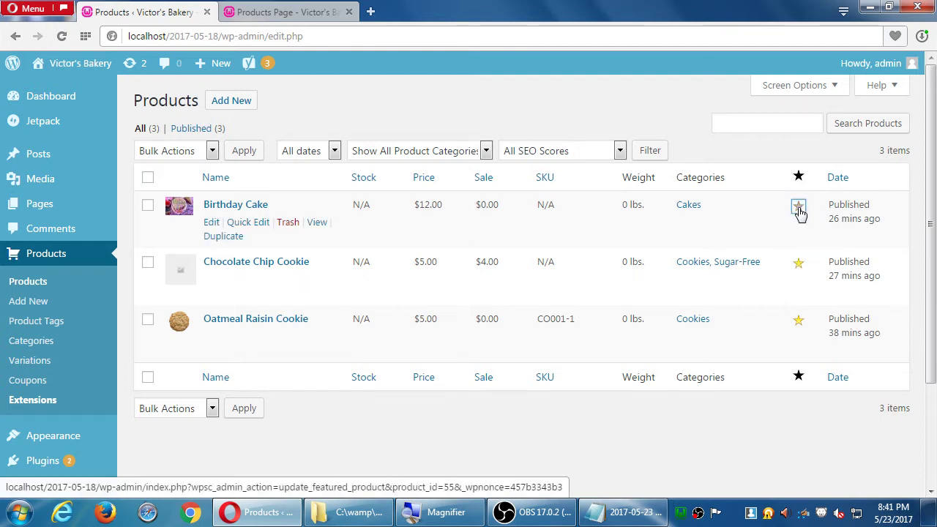
left_click(285, 15)
mouse_move(503, 119)
left_click(511, 103)
scroll(752, 277, "down", 5)
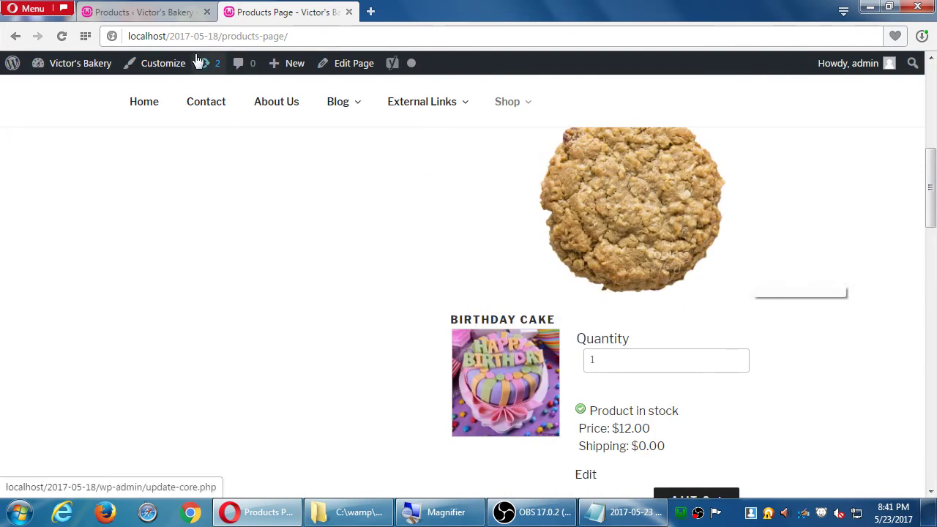
Back in admin, unfeature Chocolate Chip Cookie and Oatmeal Raisin Cookie.
left_click(167, 13)
left_click(798, 265)
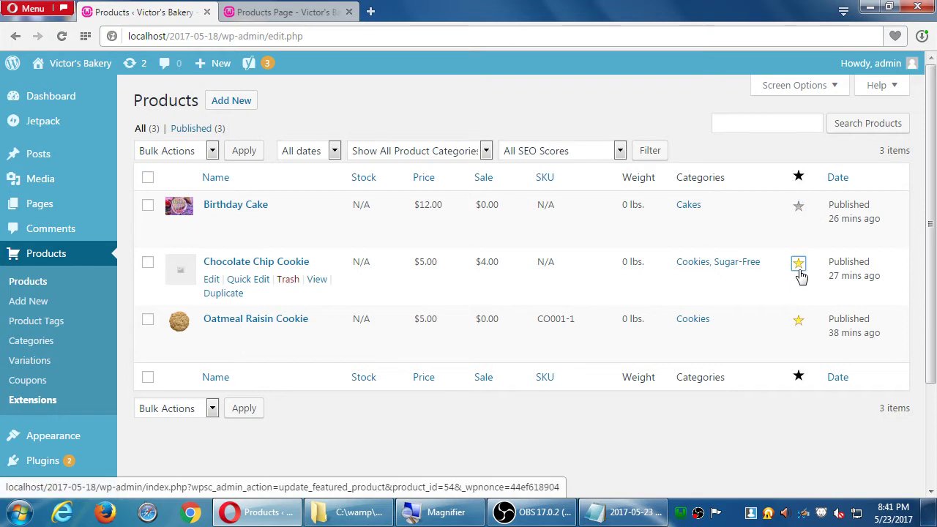
left_click(798, 321)
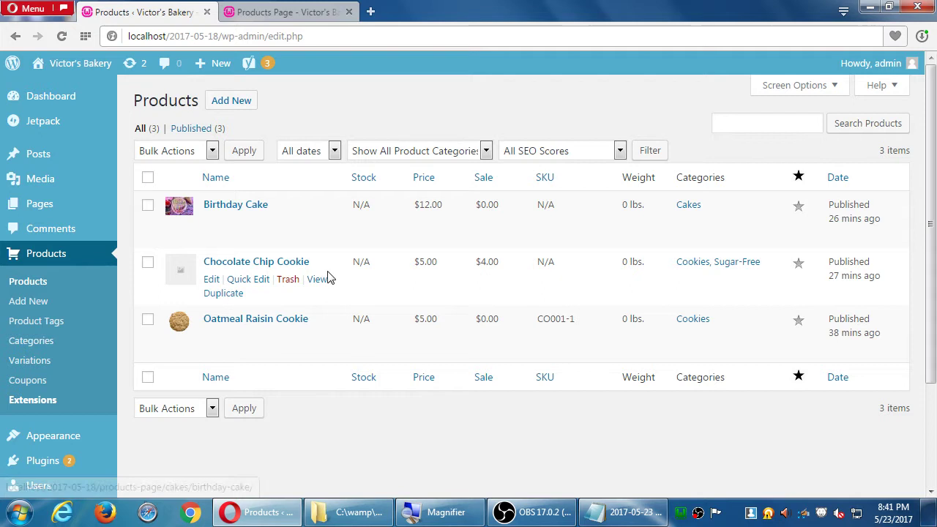
left_click(249, 223)
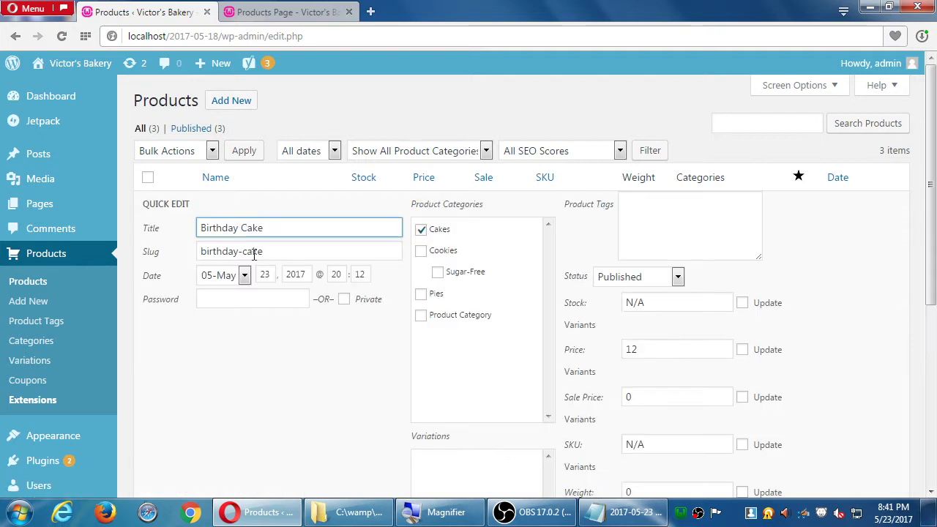
scroll(279, 322, "down", 3)
scroll(279, 325, "up", 3)
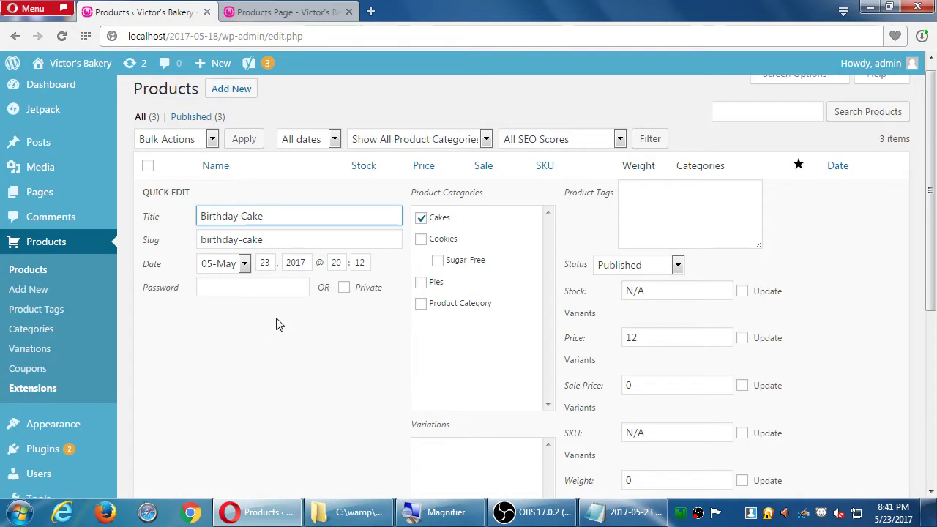
scroll(279, 324, "down", 3)
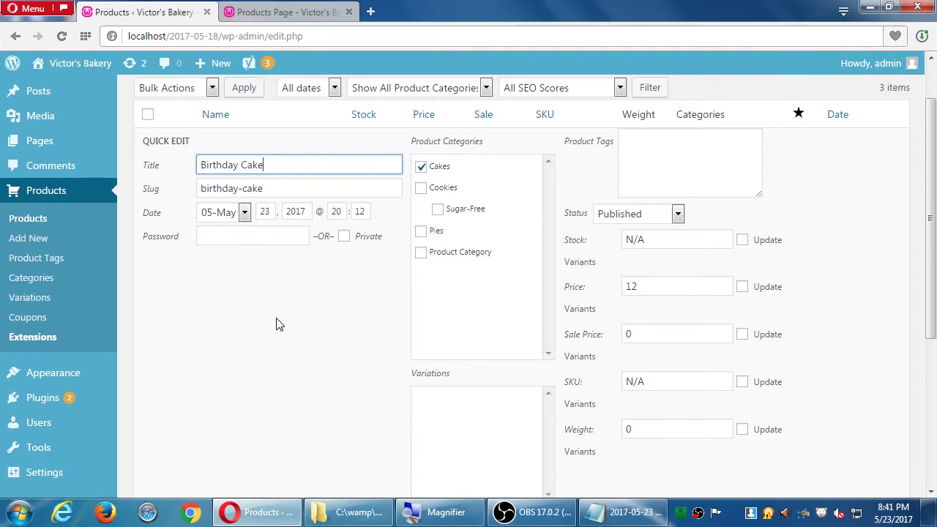
left_click(165, 348)
scroll(182, 341, "up", 3)
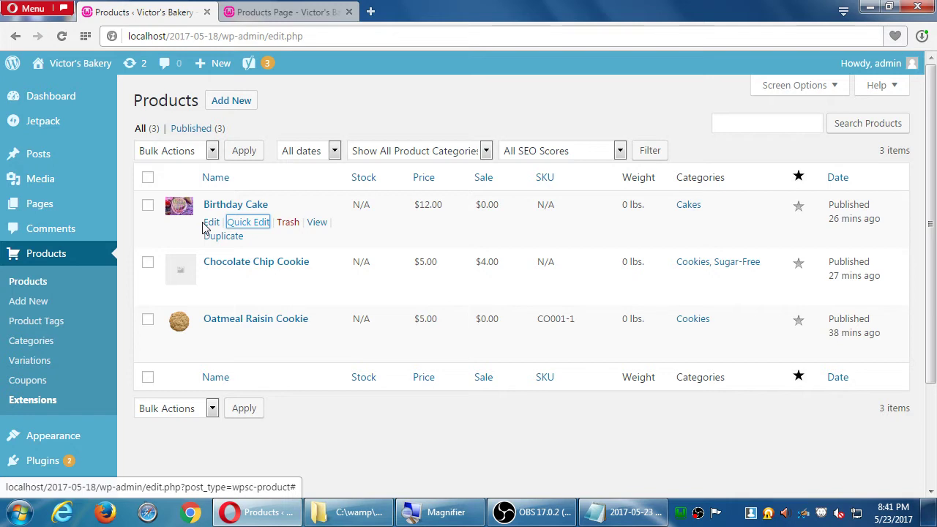
left_click(249, 223)
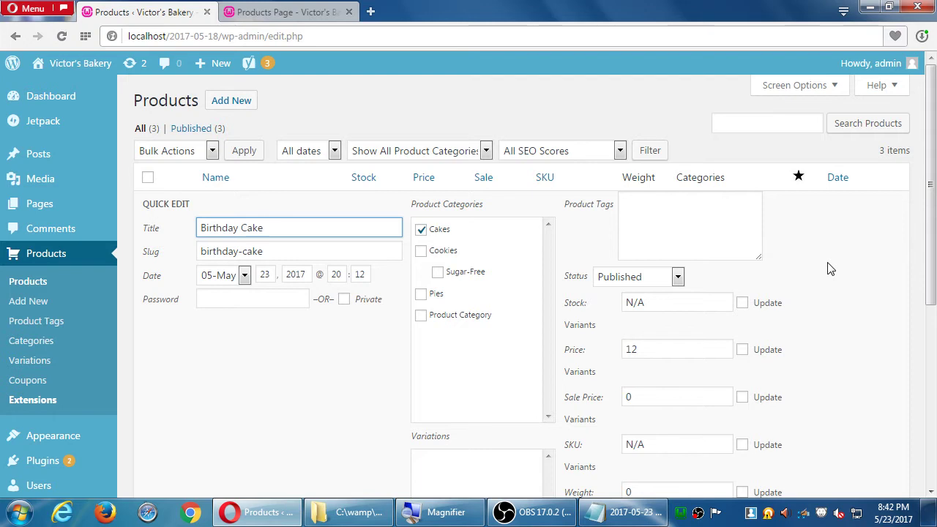
left_click(602, 114)
scroll(550, 165, "down", 2)
scroll(242, 384, "down", 1)
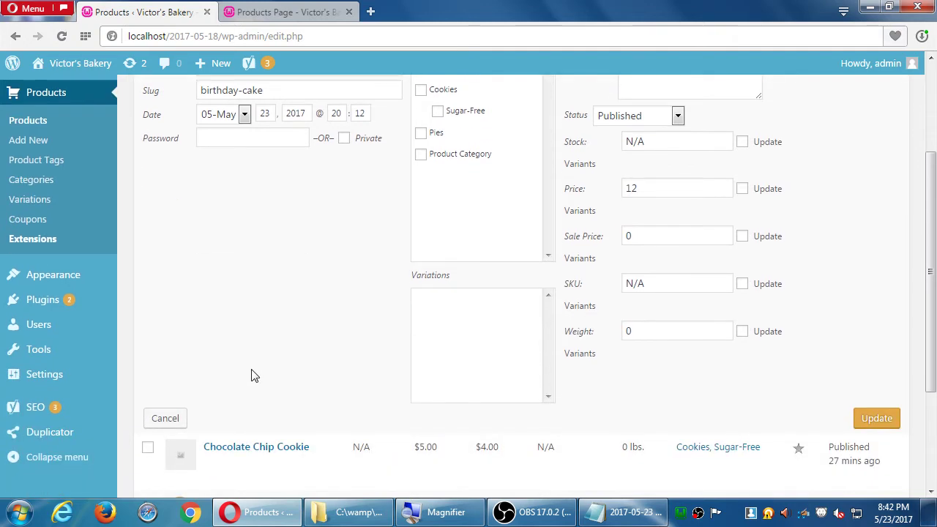
left_click(162, 418)
scroll(396, 293, "up", 3)
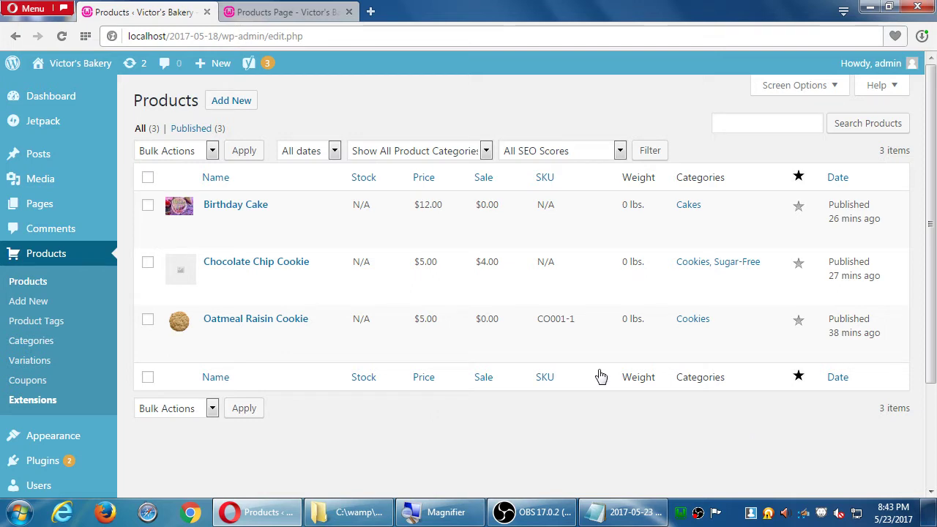
left_click(211, 223)
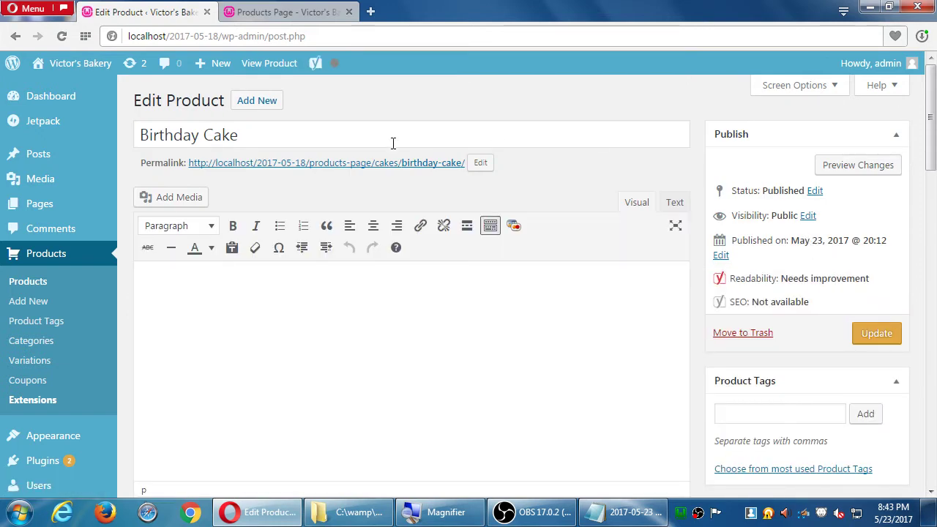
left_click(39, 286)
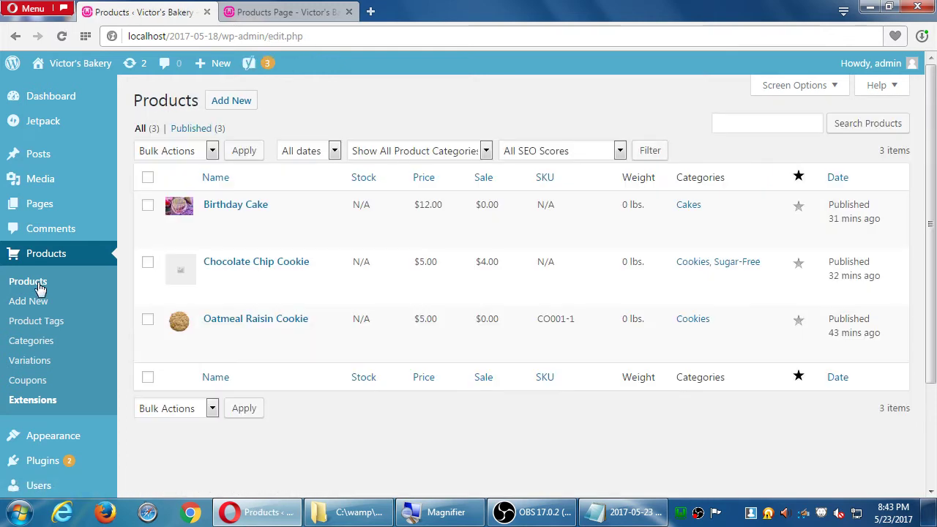
left_click(22, 386)
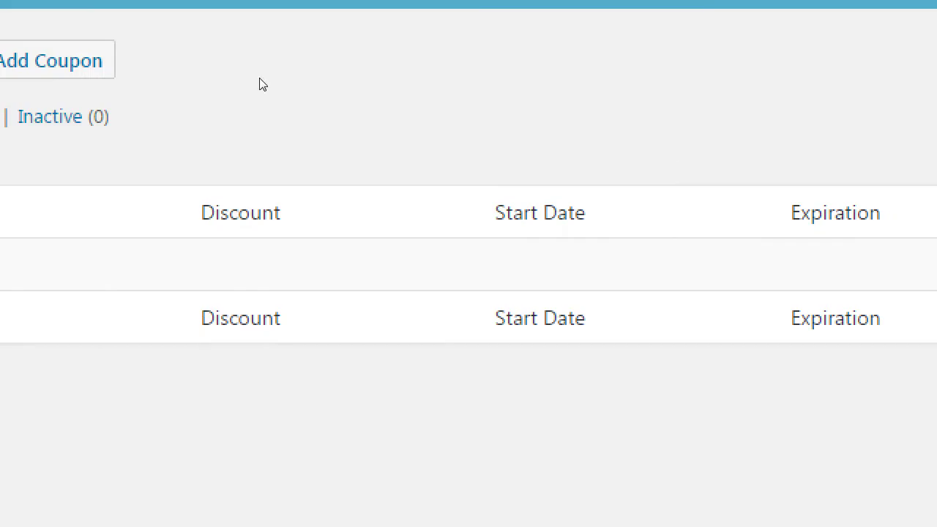
Open the Add Coupon form from Products > Coupons.
mouse_move(13, 63)
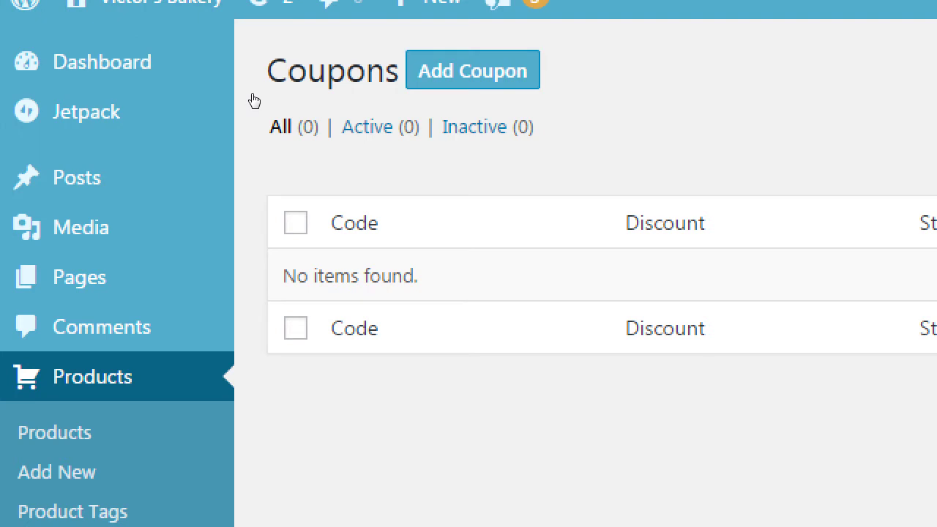
key("Tab")
key("Return")
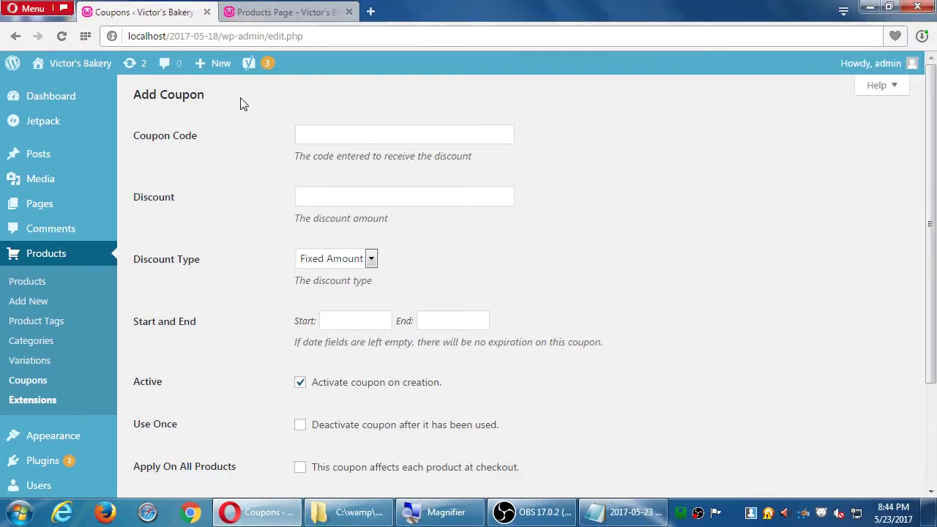
Enter save123 as the coupon code.
scroll(286, 224, "down", 3)
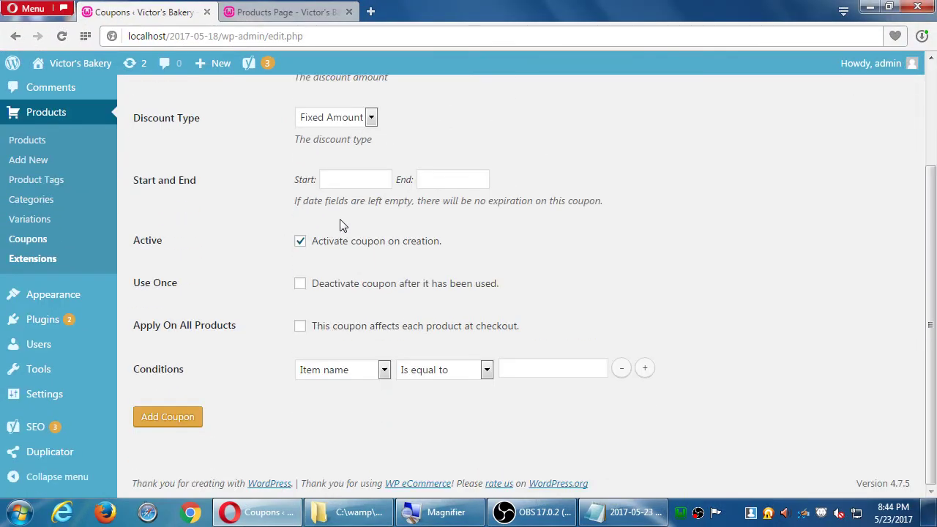
scroll(307, 220, "up", 3)
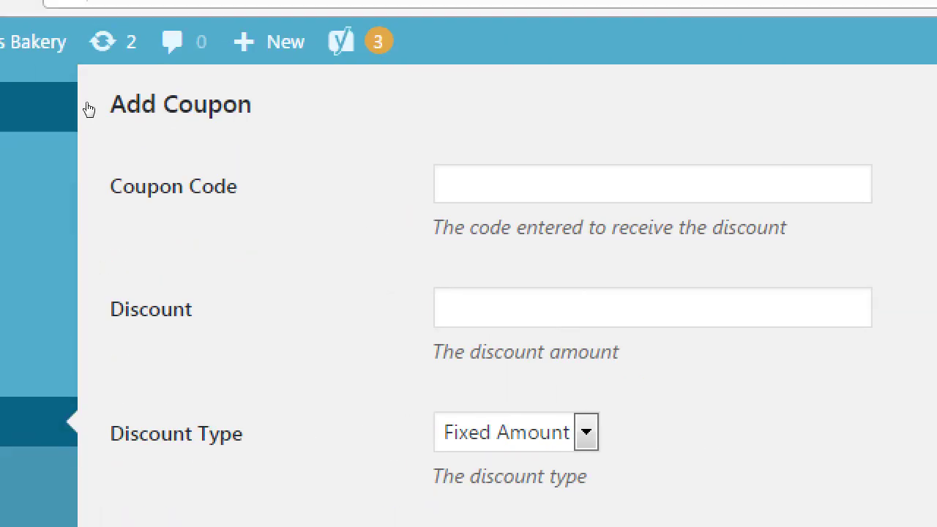
key("Tab")
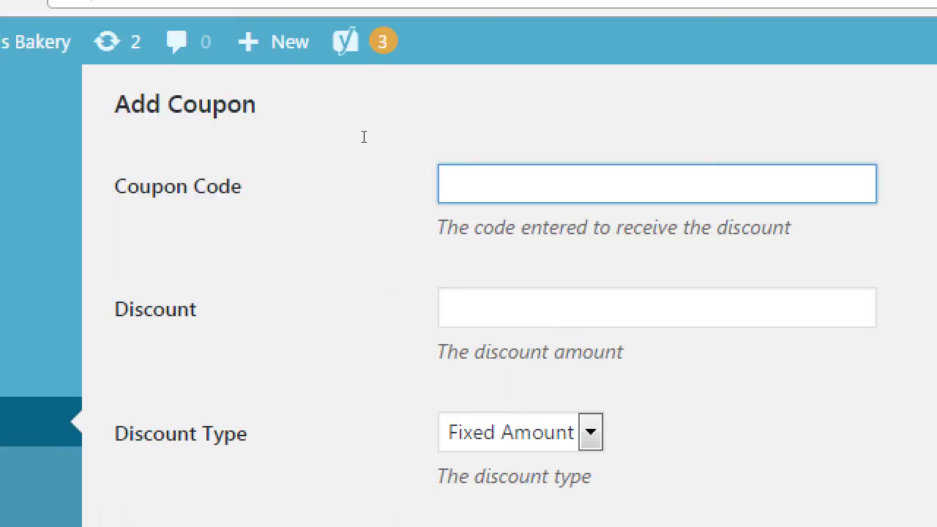
type("save123")
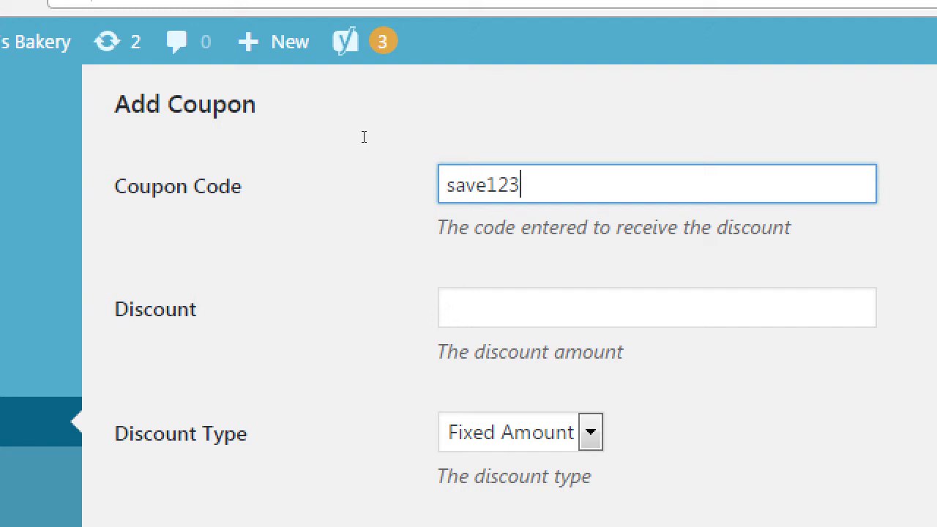
key("Tab")
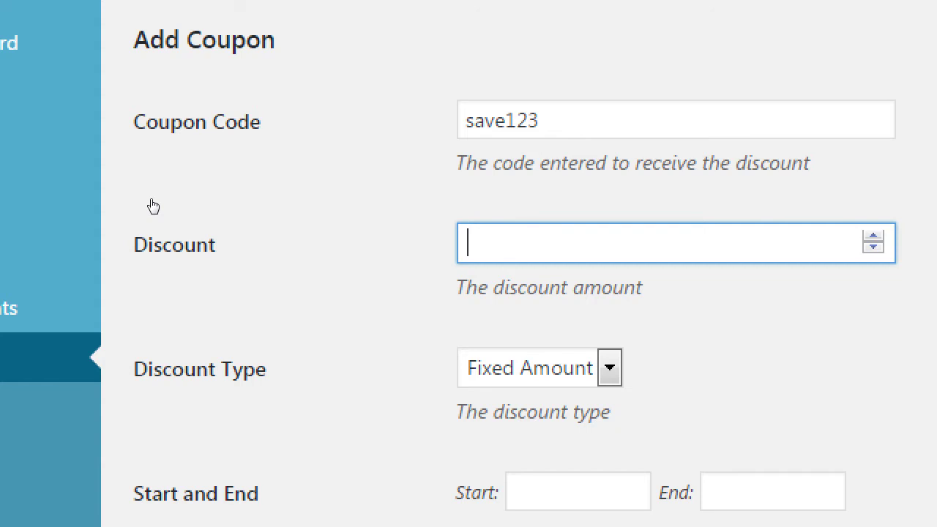
Clear the discount amount and try discount types, briefly selecting Free shipping.
type("5")
key("BackSpace")
key("Tab")
key("alt+Down")
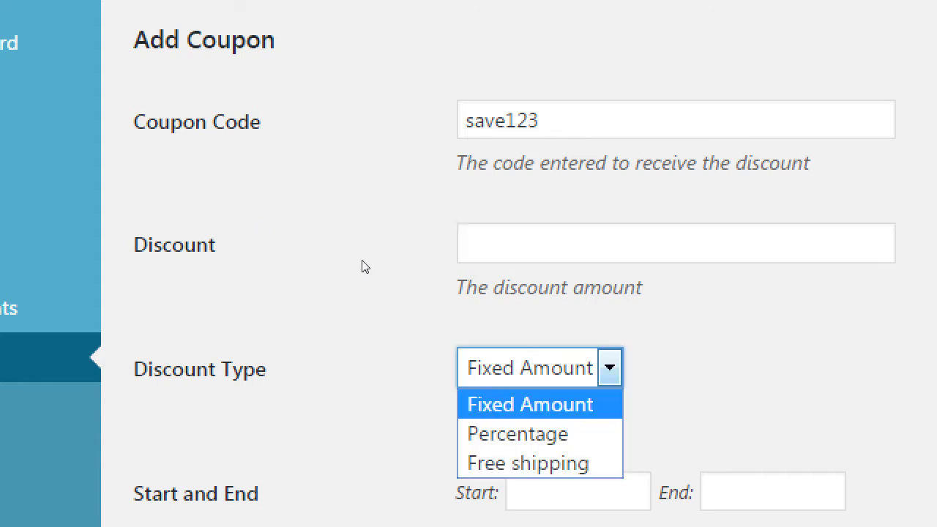
key("Down")
key("Down")
key("Up")
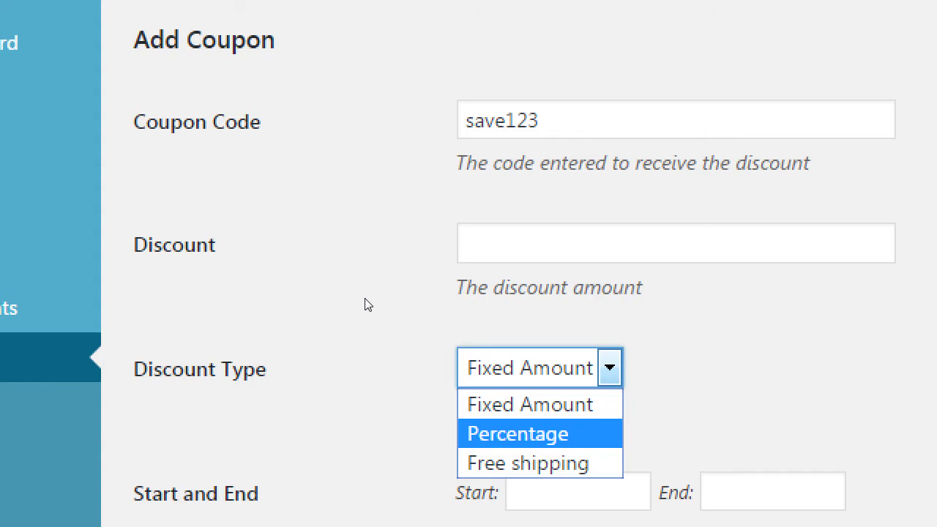
key("Up")
key("Down")
key("Down")
key("Return")
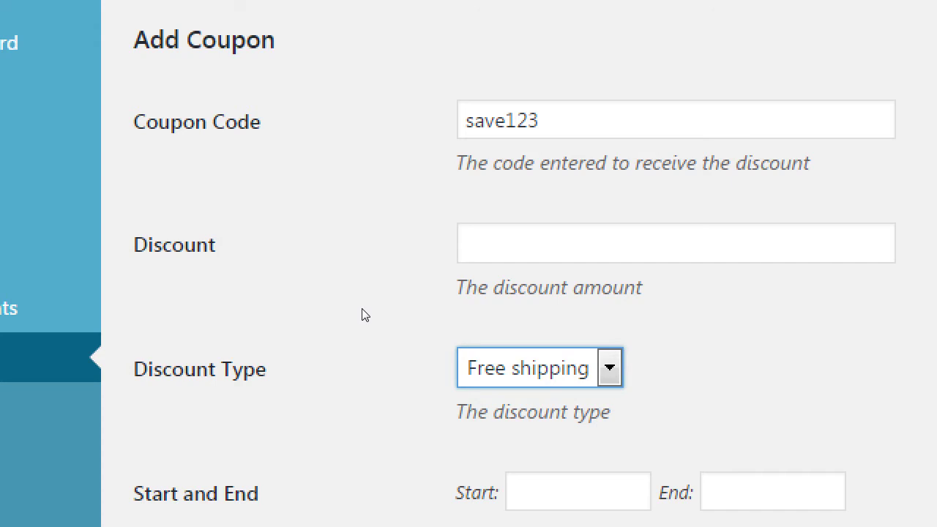
key("alt+Down")
key("Up")
key("Up")
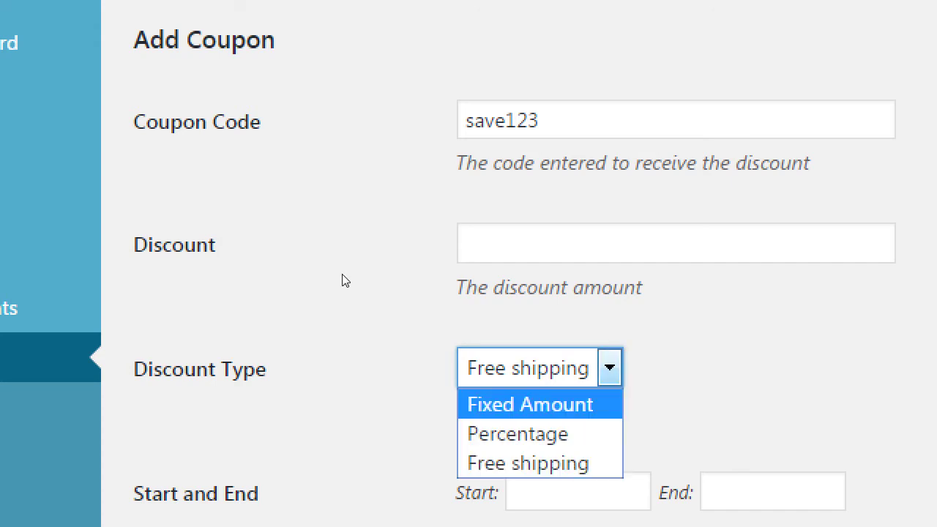
Enter a discount of 5 and set the discount type to Percentage.
key("shift+Tab")
type("5")
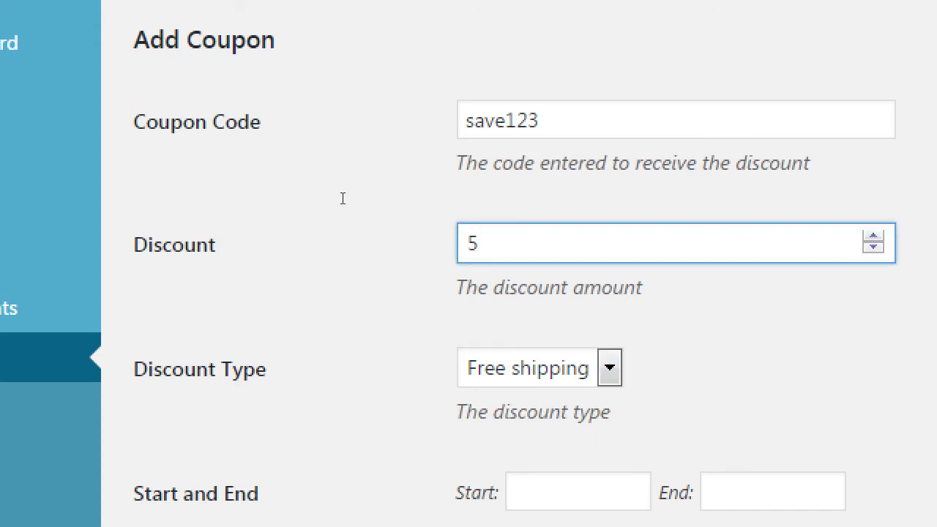
key("Tab")
key("alt+Down")
key("Up")
key("Up")
key("Return")
key("alt+Down")
key("Down")
key("Return")
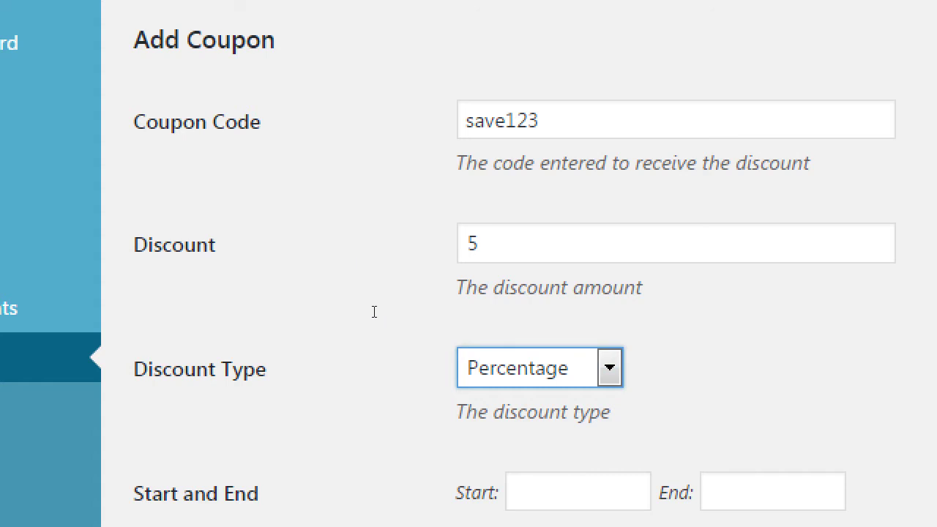
Correct the coupon code to save1235.
key("shift+Tab")
key("shift+Tab")
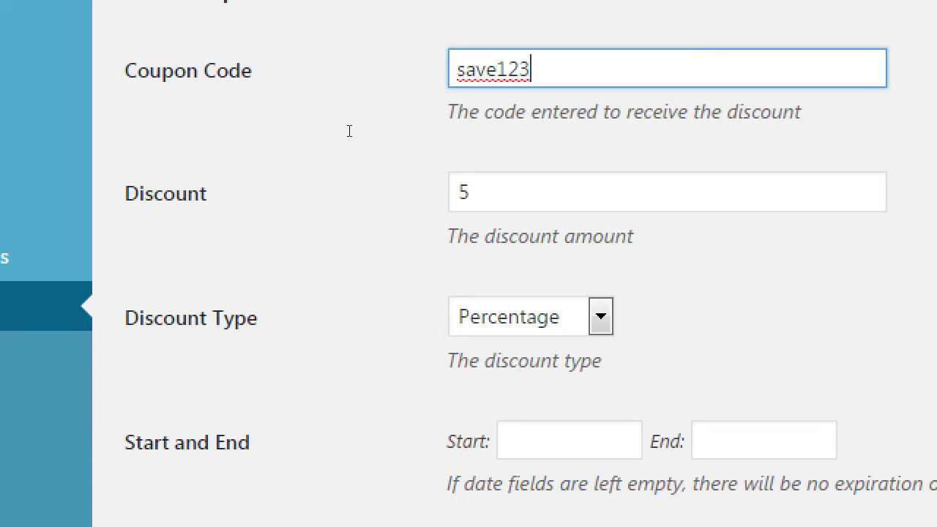
type("5")
key("BackSpace")
key("BackSpace")
type("5")
key("BackSpace")
type("35")
key("Tab")
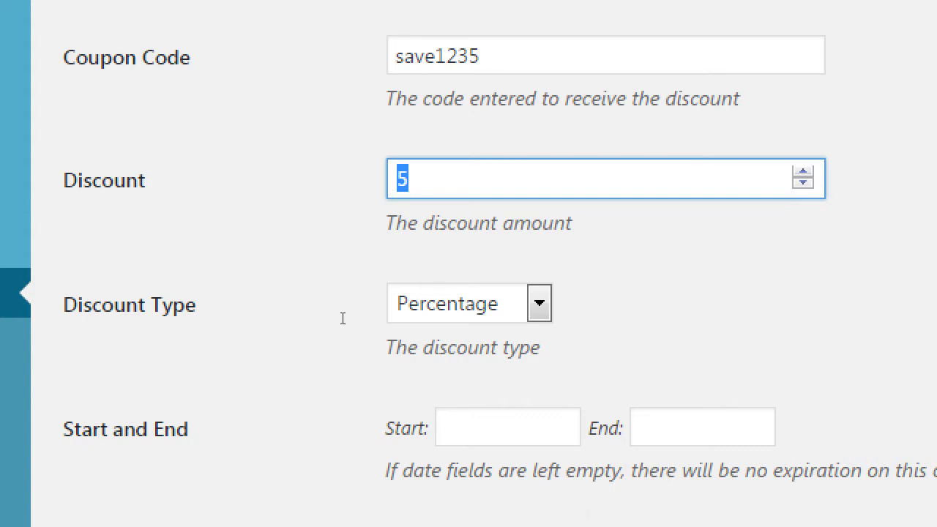
Set the coupon start date to 2017-05-01.
key("Tab")
key("Tab")
key("ctrl+Up")
key("ctrl+Up")
key("ctrl+Up")
key("ctrl+Left")
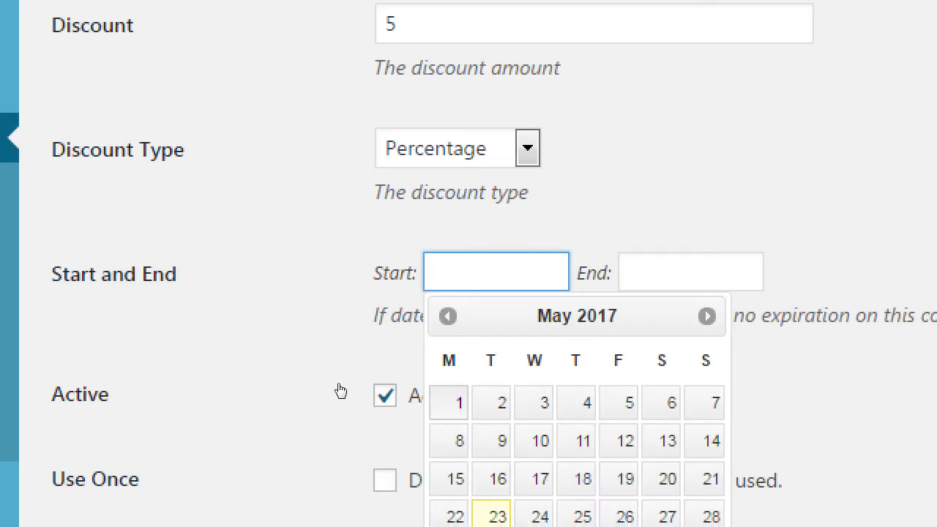
key("Return")
Set the end date to 2017-05-31, correcting an accidental 2017-06-01.
key("Tab")
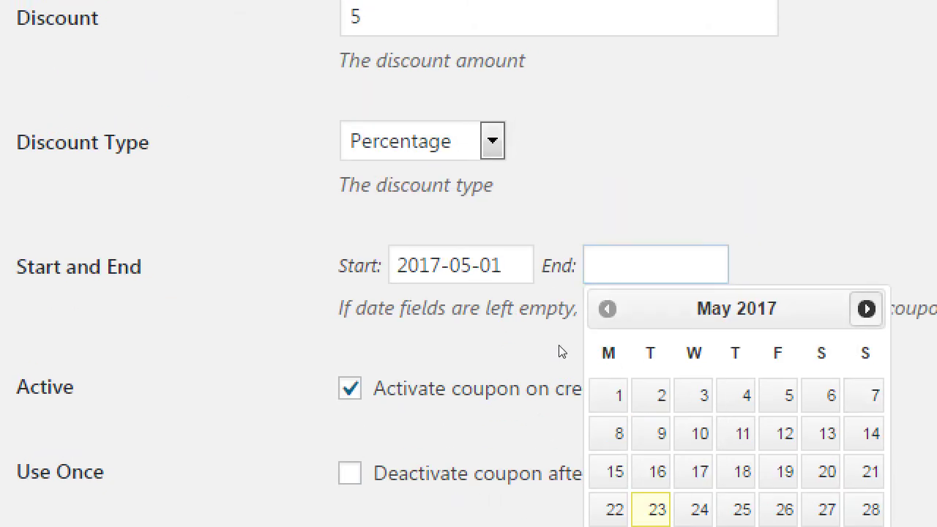
key("Page_Down")
key("ctrl+Up")
key("ctrl+Up")
key("ctrl+Up")
key("ctrl+Left")
key("Return")
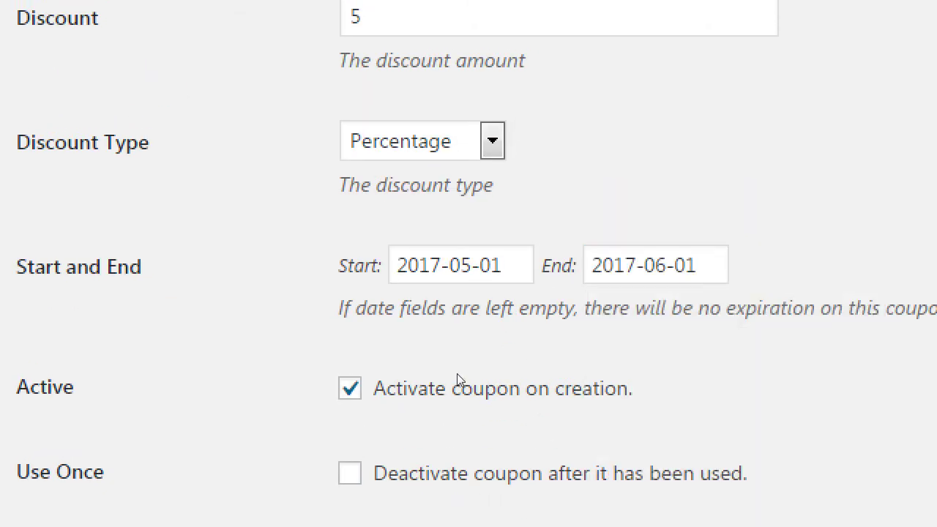
key("ctrl+Home")
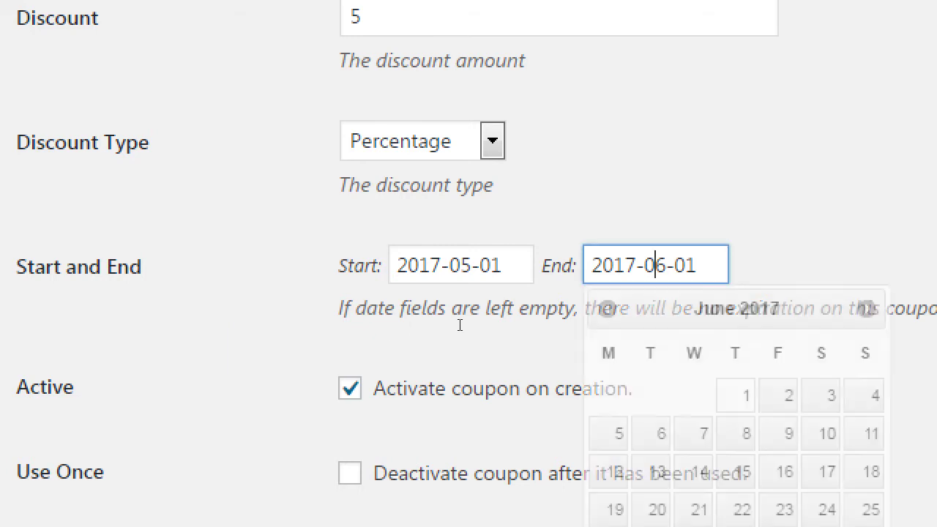
key("ctrl+Home")
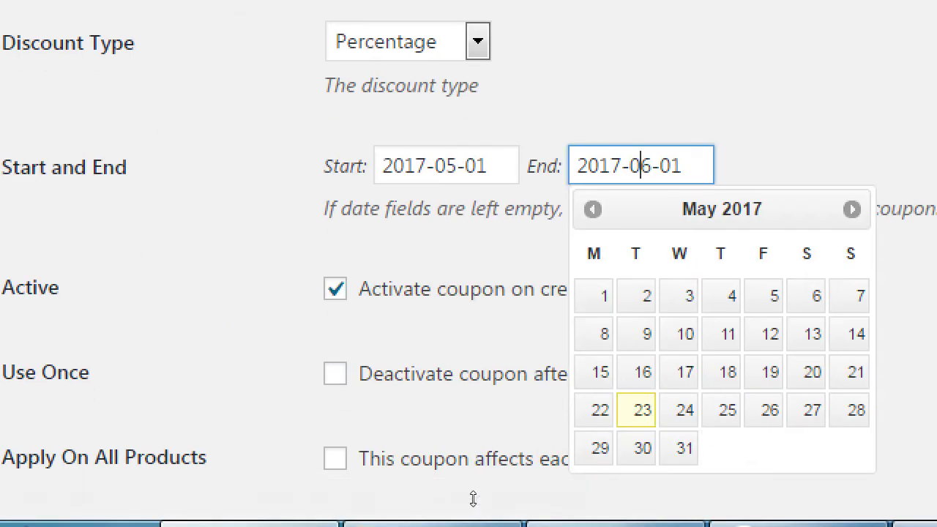
key("ctrl+Down")
key("ctrl+Right")
key("Return")
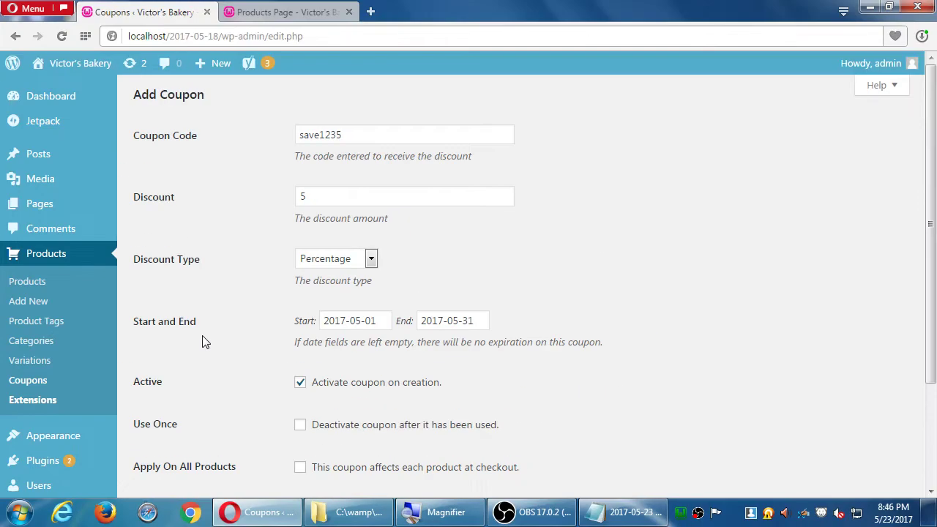
left_click(383, 354)
scroll(315, 374, "down", 1)
scroll(266, 393, "down", 1)
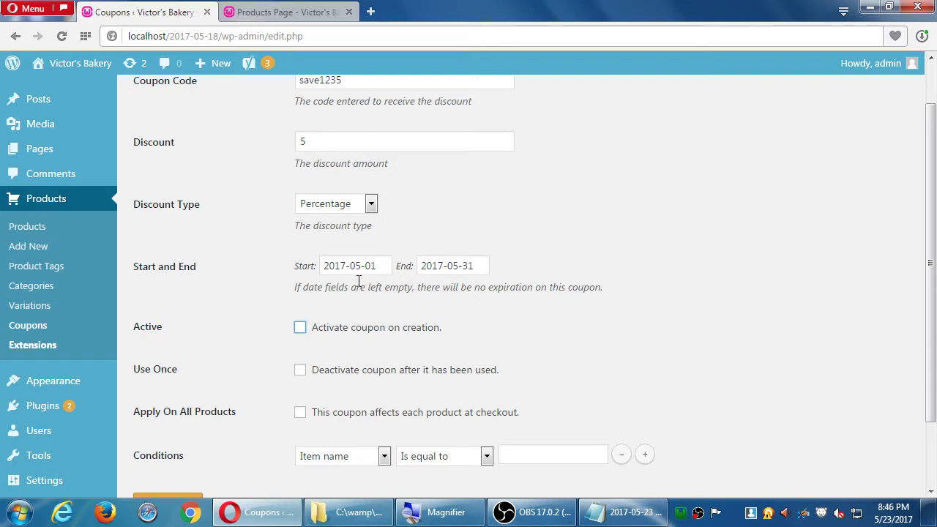
left_click(302, 328)
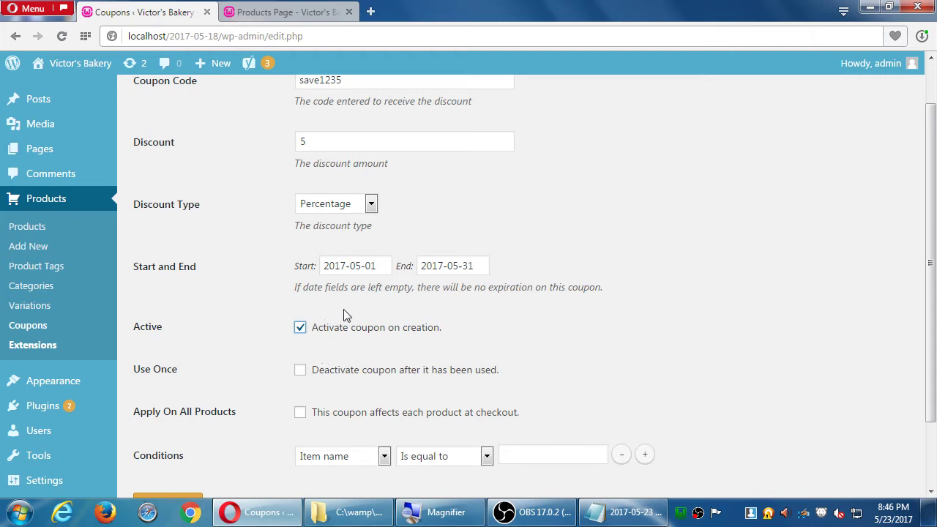
left_click(301, 330)
left_click(300, 329)
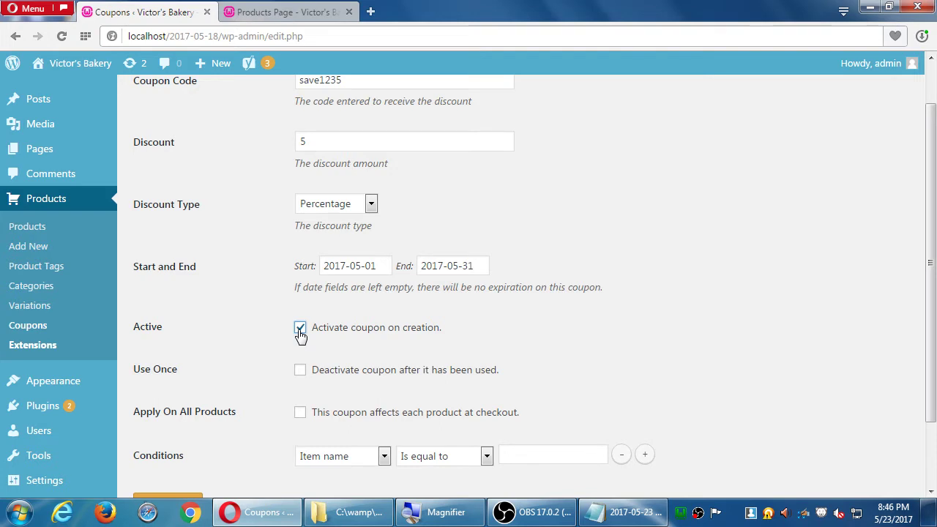
scroll(301, 334, "up", 1)
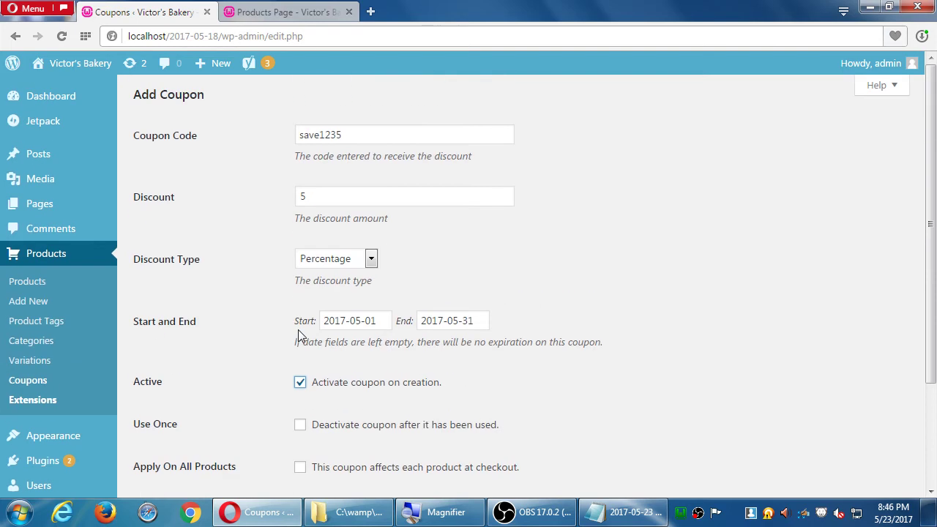
scroll(298, 330, "down", 1)
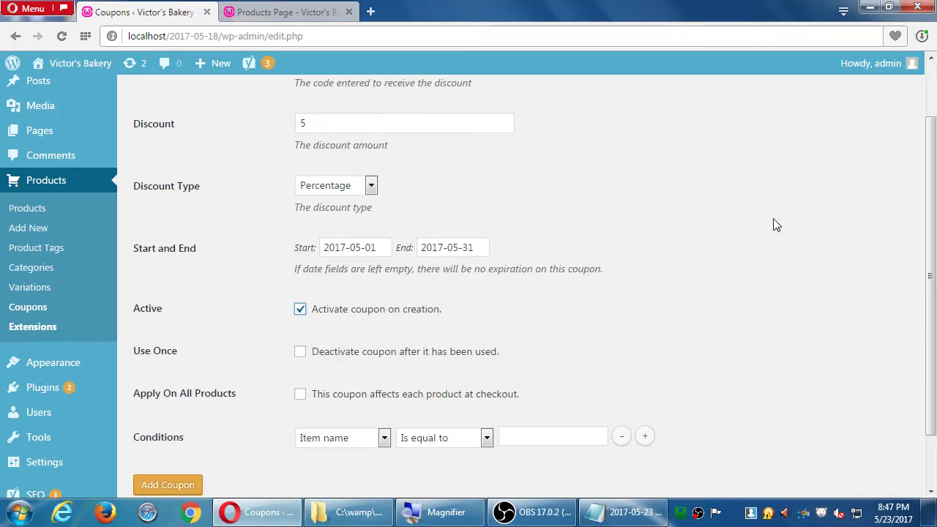
scroll(784, 212, "up", 2)
left_click(888, 91)
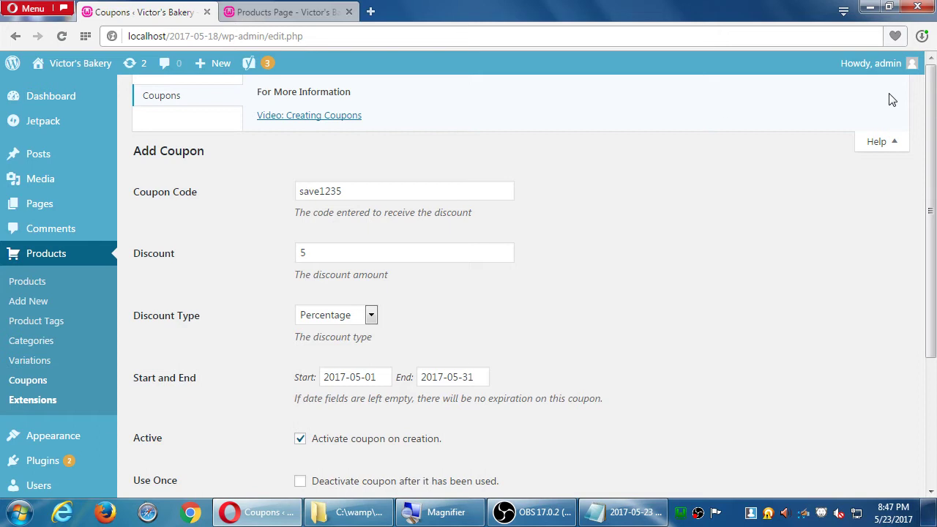
left_click(308, 118)
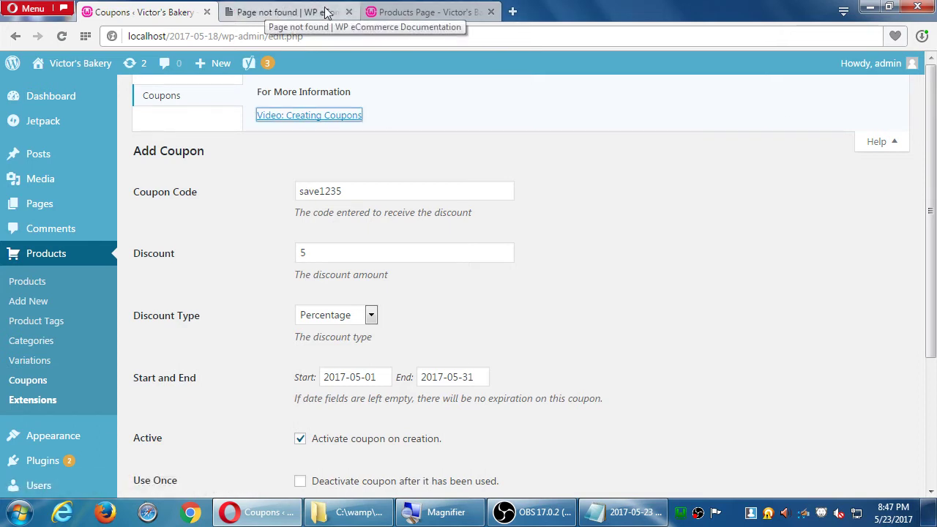
left_click(348, 11)
left_click(875, 146)
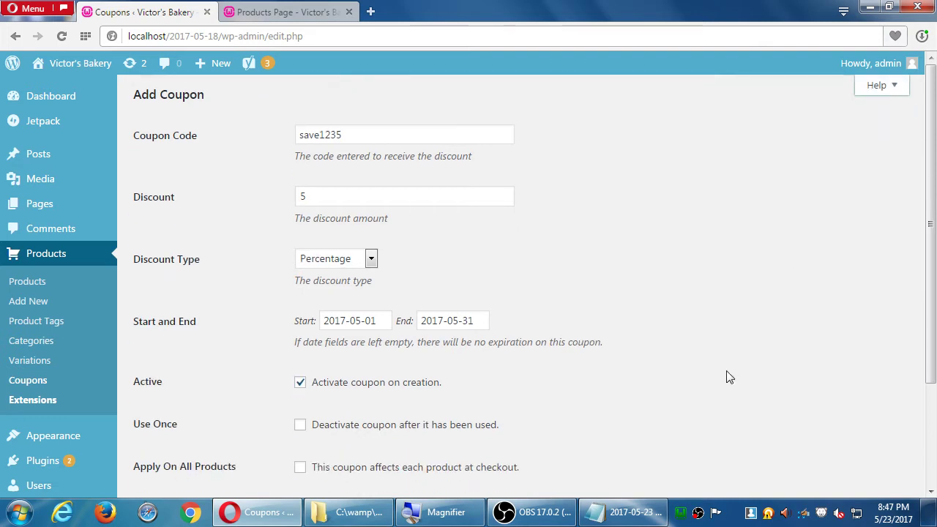
scroll(195, 337, "down", 2)
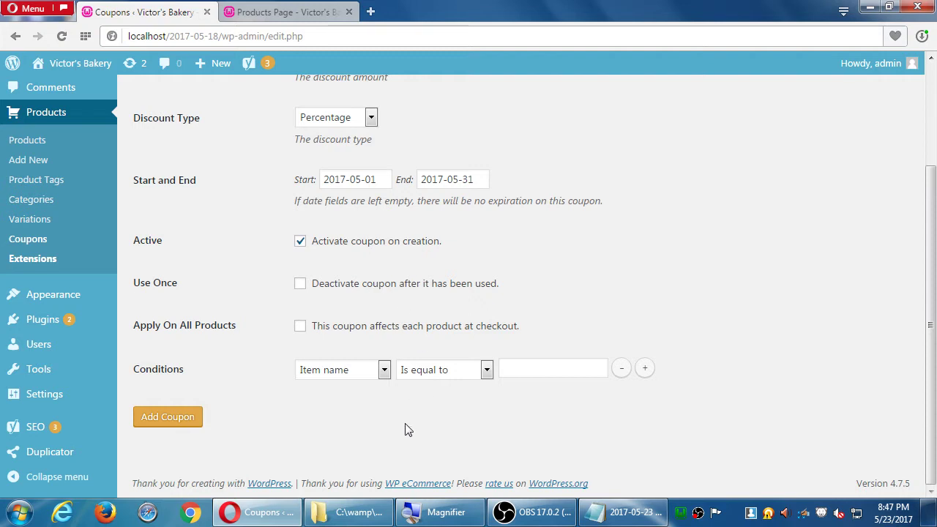
scroll(371, 412, "up", 3)
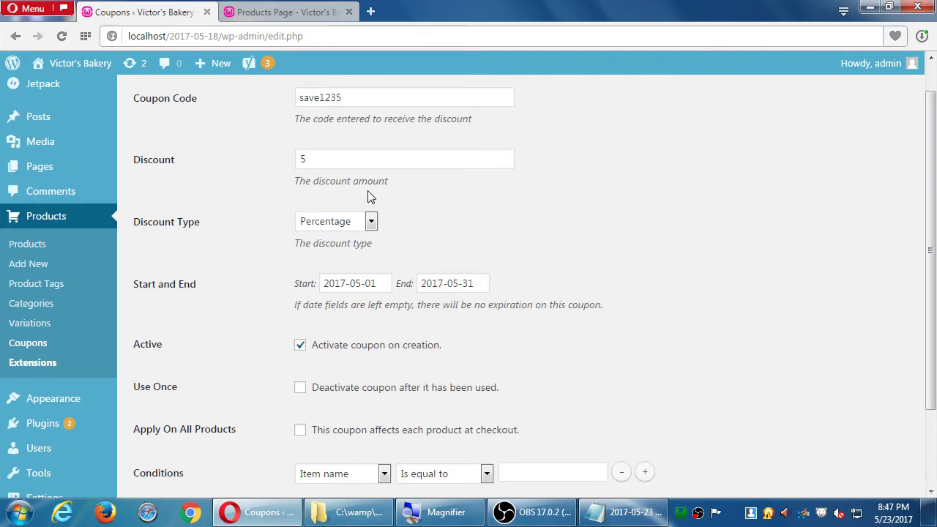
double_click(347, 159)
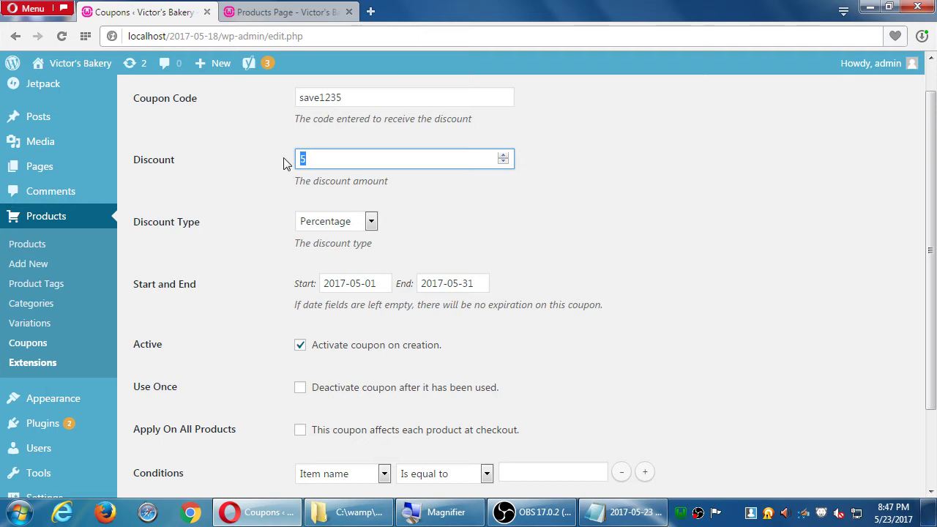
scroll(355, 399, "down", 1)
left_click(355, 396)
double_click(355, 397)
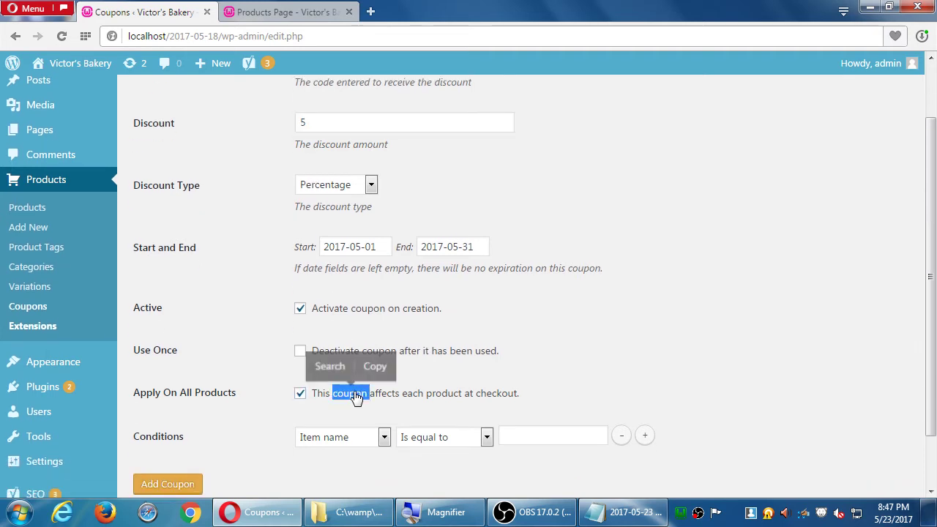
left_click(355, 397)
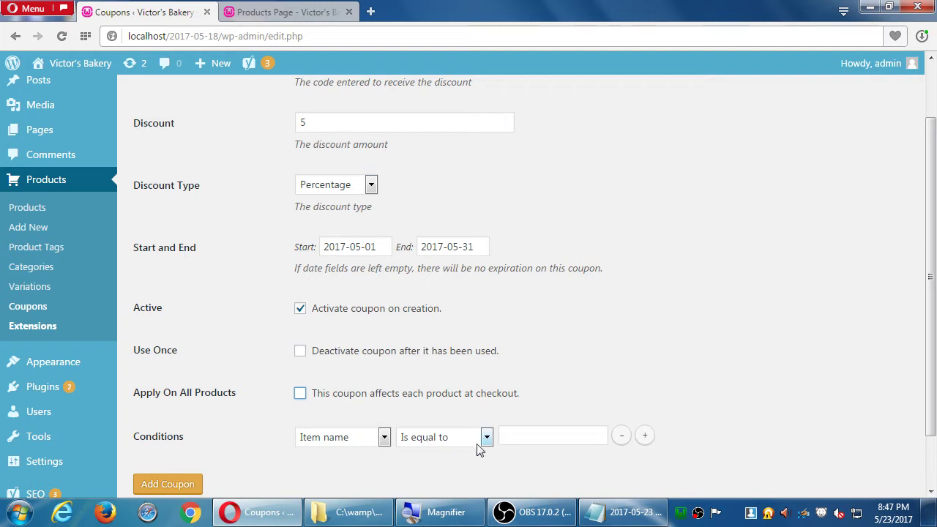
Set the coupon condition to item name Contains 'Oatmeal', fixing the 'Oatmail' typo.
left_click(346, 443)
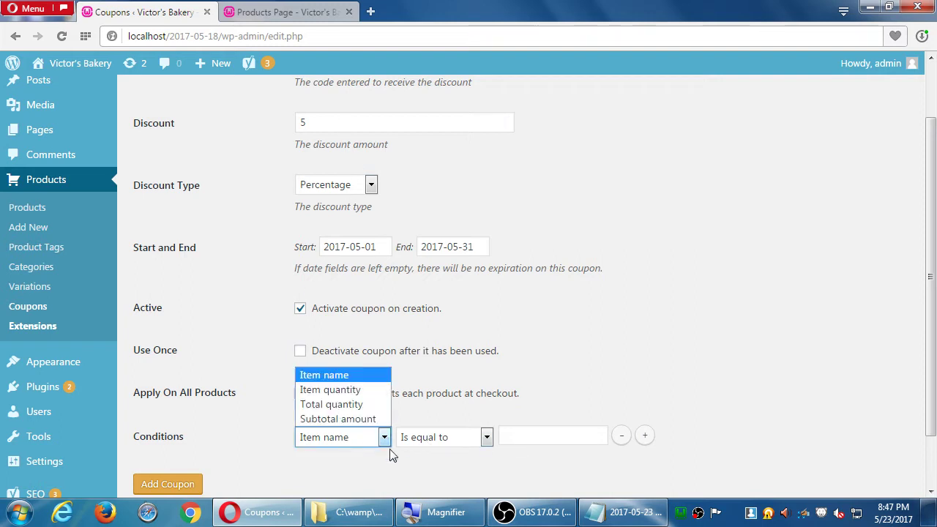
left_click(451, 437)
left_click(566, 438)
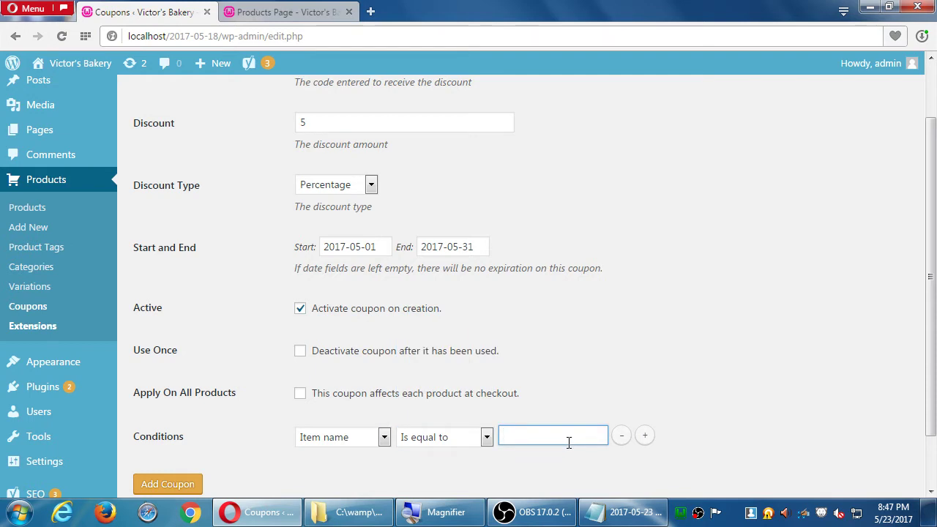
left_click(486, 438)
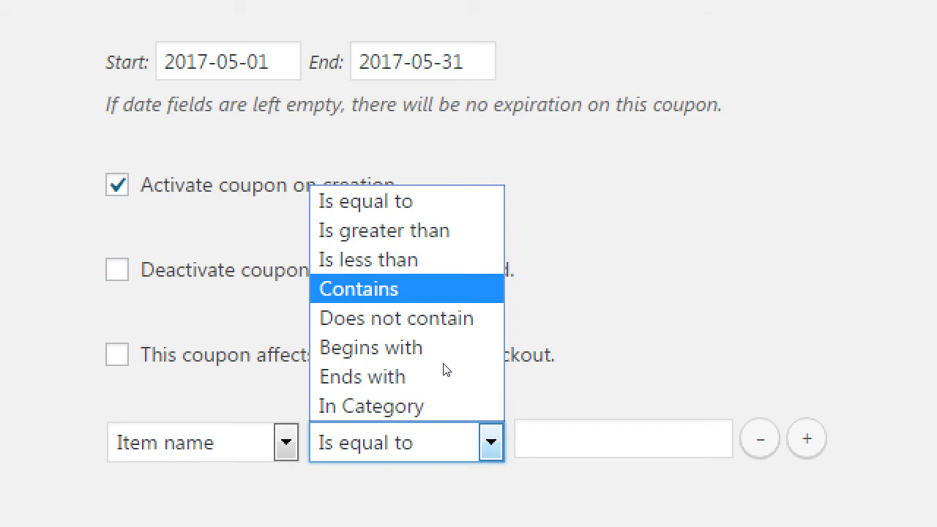
key("Return")
left_click(531, 435)
type("Oatma")
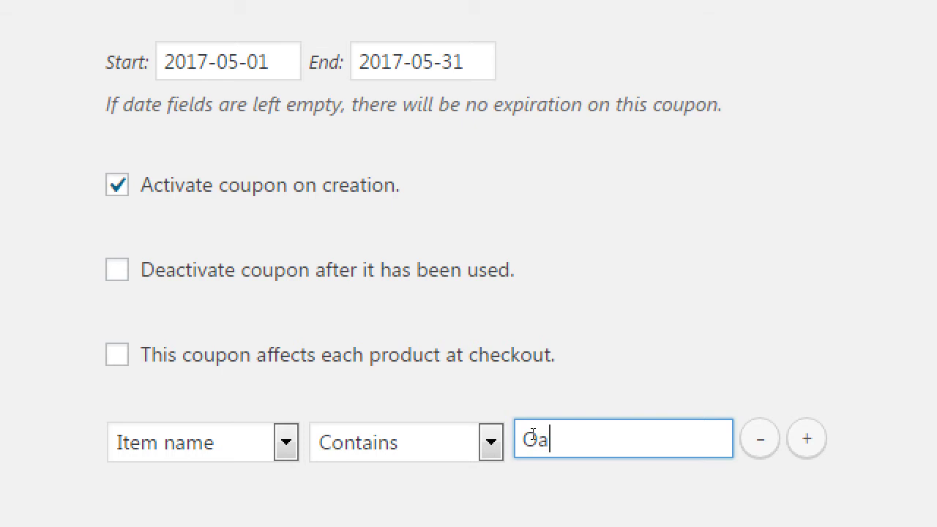
type("il")
key("BackSpace")
key("BackSpace")
key("BackSpace")
type("eal")
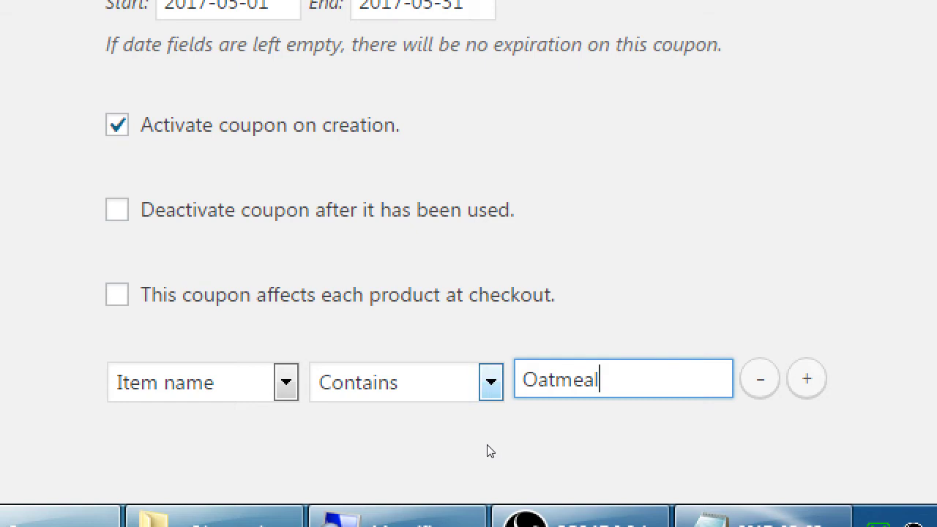
left_click(505, 471)
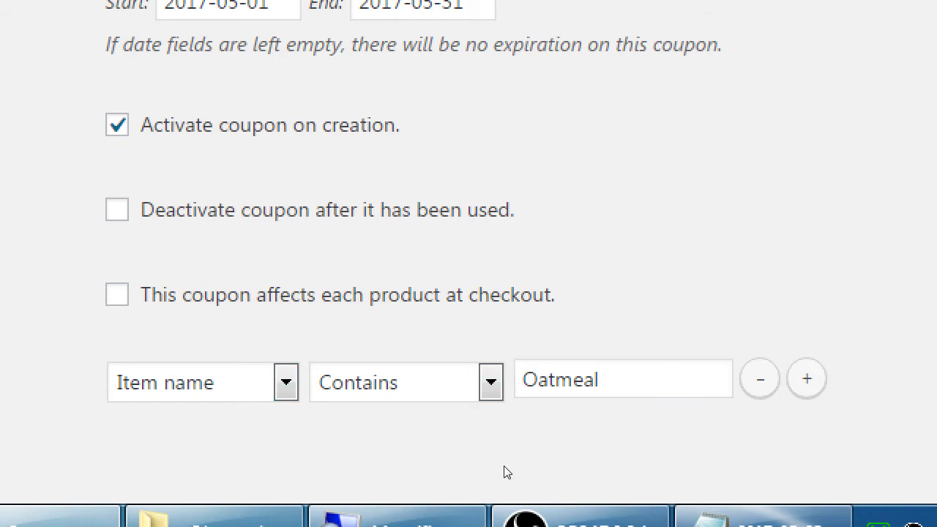
Switch the condition operator to In Category and replace the value with 'Cakes'.
key("alt+Down")
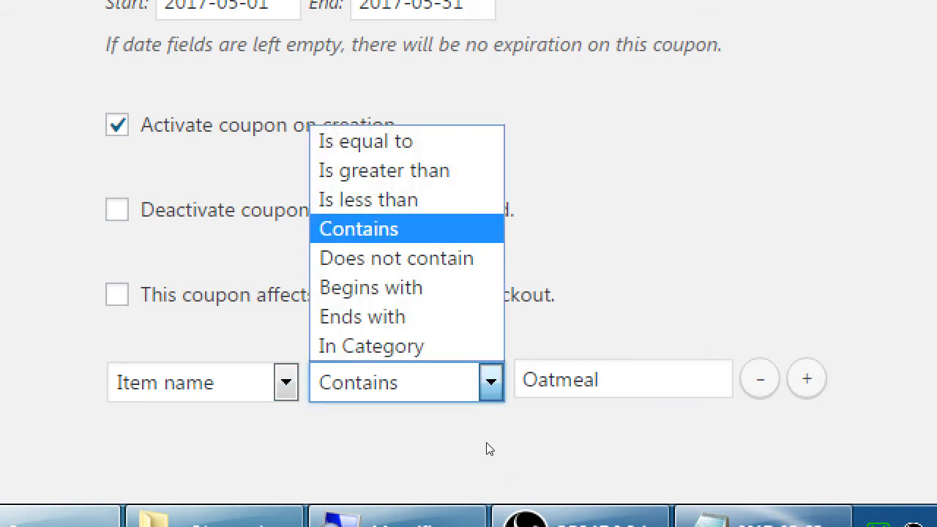
key("Escape")
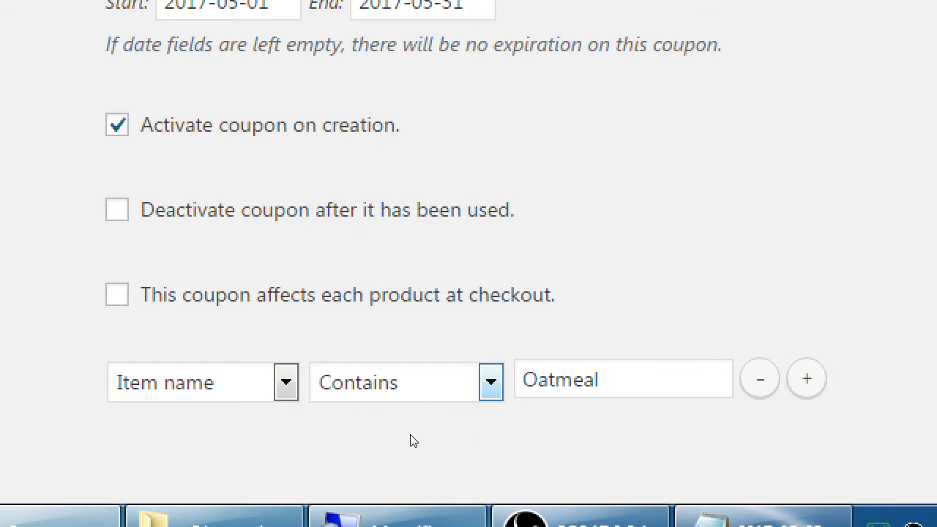
key("alt+Down")
key("End")
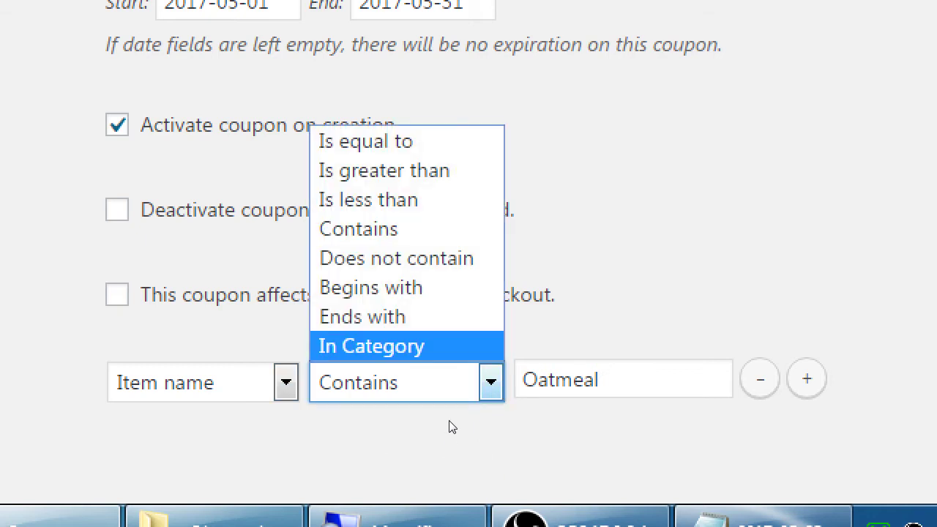
key("Return")
key("Tab")
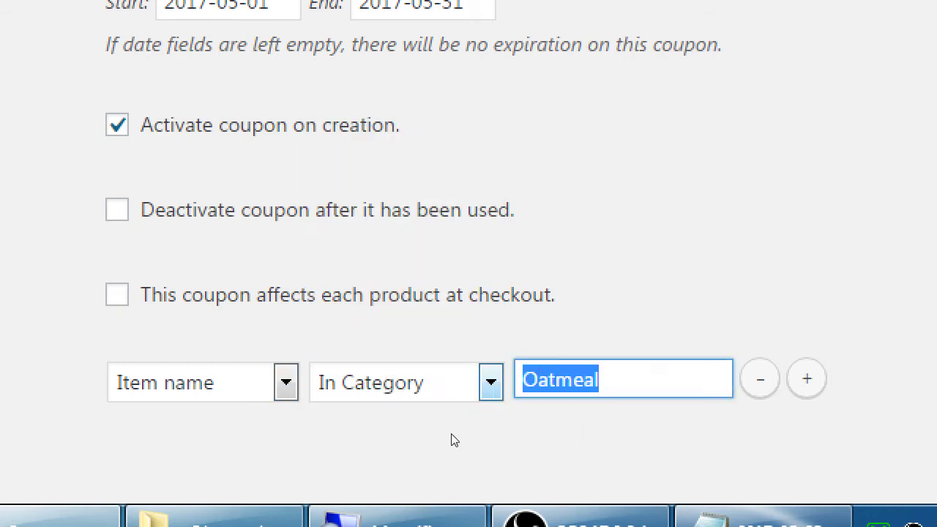
type("Cakes")
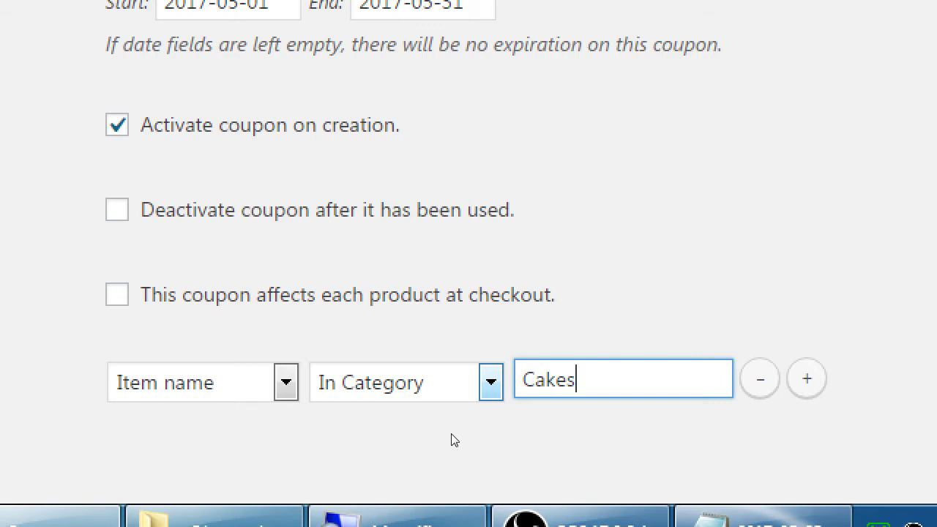
key("shift+Tab")
key("alt+Down")
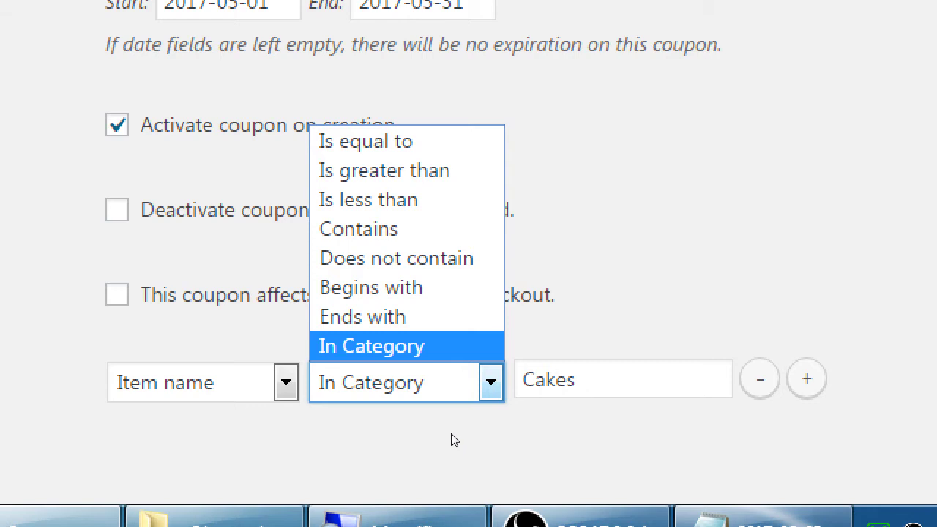
key("Up")
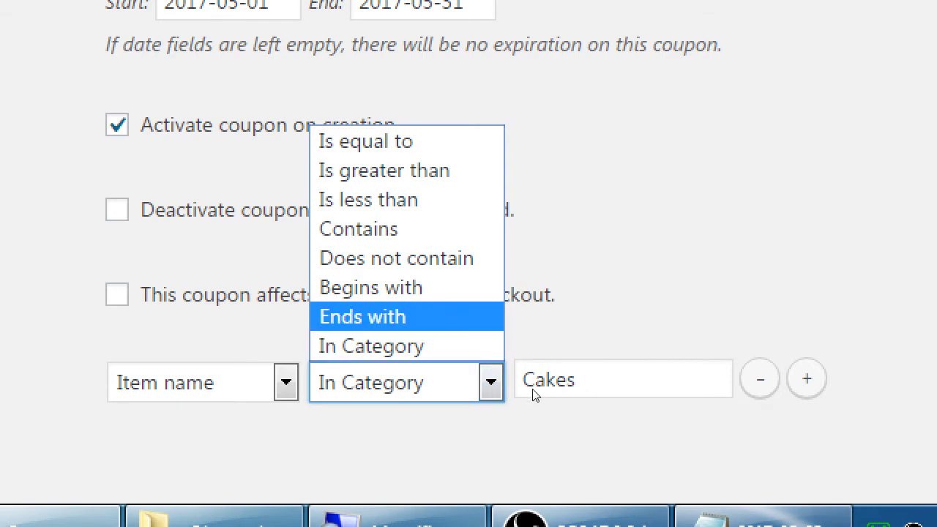
key("Up")
key("Up")
key("Up")
key("Up")
key("Up")
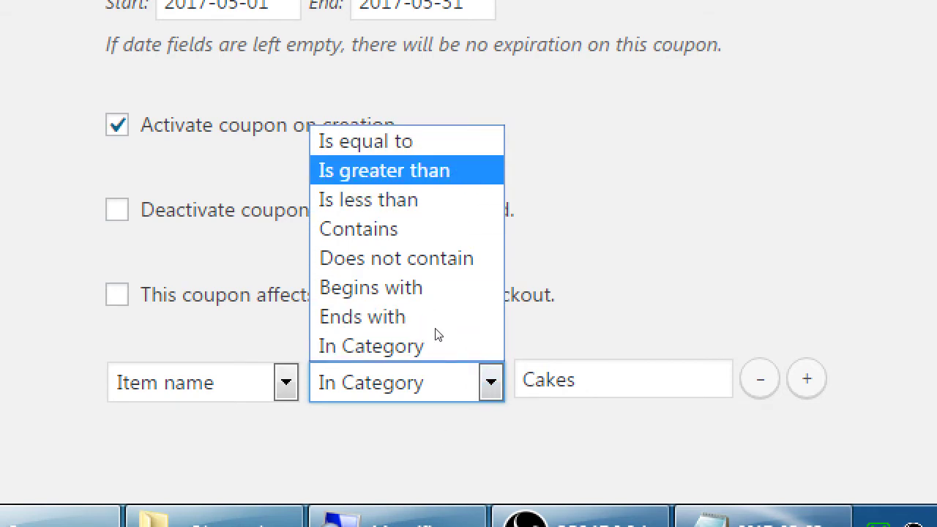
left_click(379, 450)
Change the condition property to Total quantity.
key("alt+Down")
key("Down")
key("Up")
key("Down")
key("Down")
key("Down")
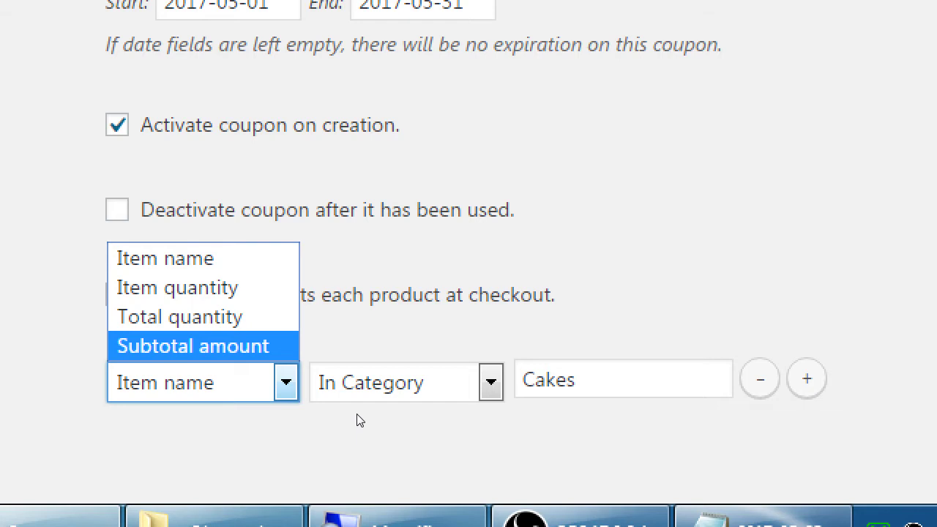
key("Up")
key("Up")
key("Return")
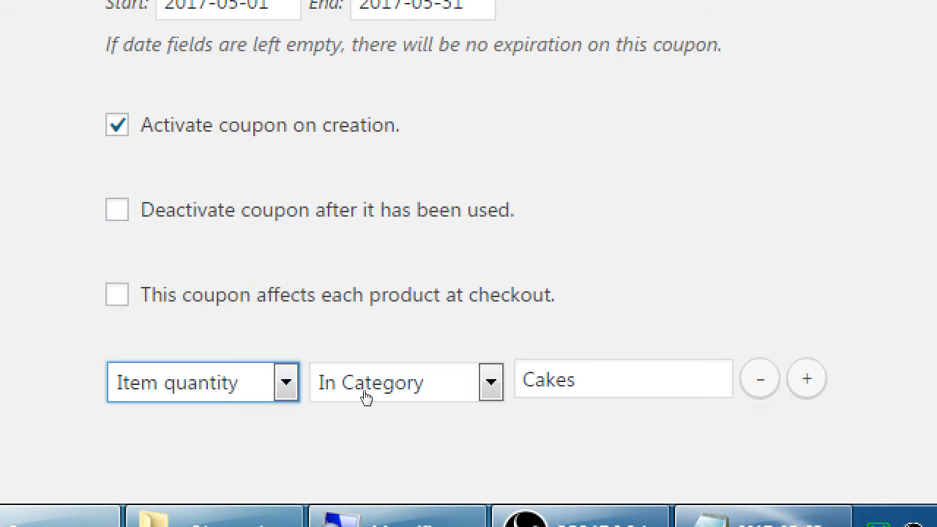
key("alt+Down")
key("Down")
key("Down")
key("Up")
key("Return")
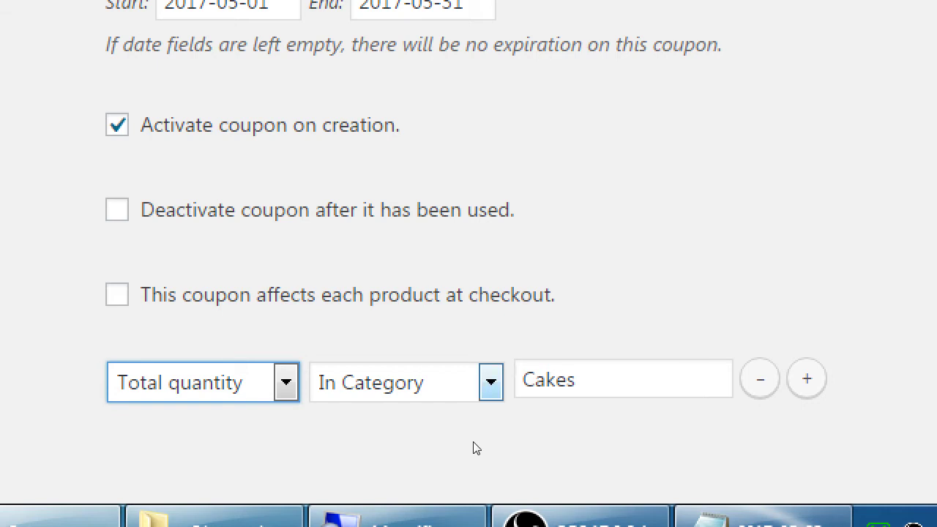
Set the condition operator to Is greater than with a value of 7.
key("Tab")
key("alt+Down")
key("Up")
key("Up")
key("Up")
key("Up")
key("Up")
key("Up")
key("Up")
key("Down")
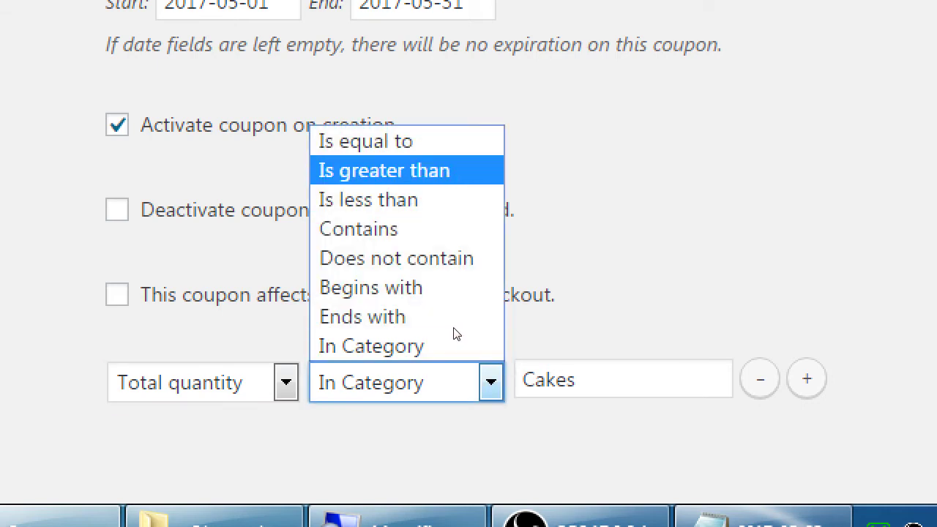
key("Return")
key("Tab")
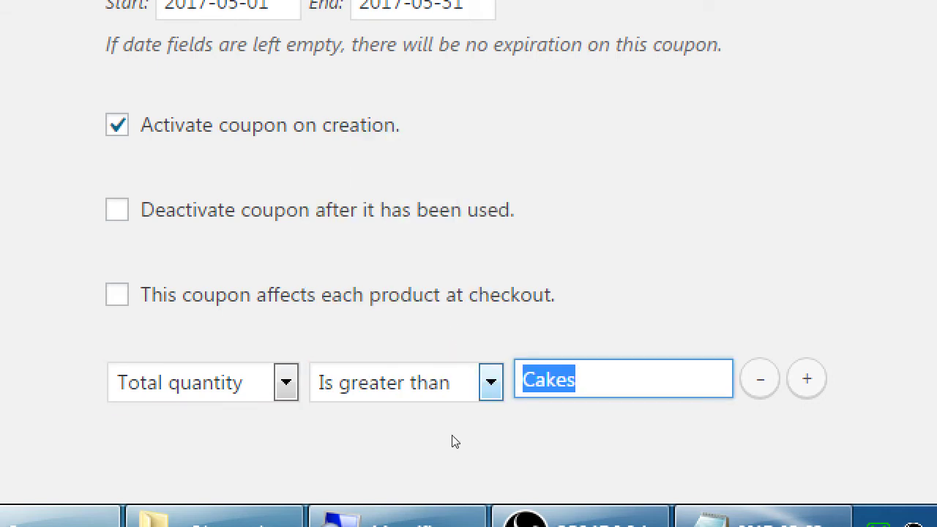
type("7")
key("Tab")
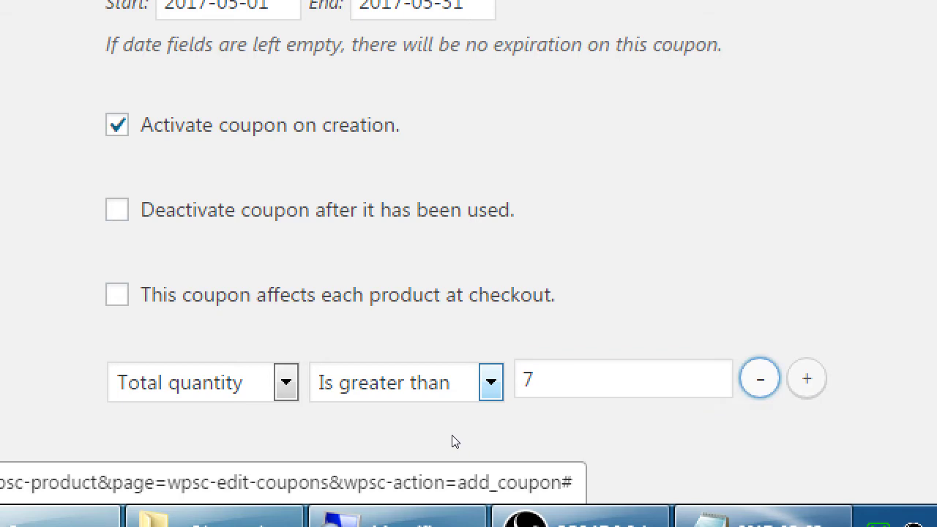
scroll(573, 443, "up", 2)
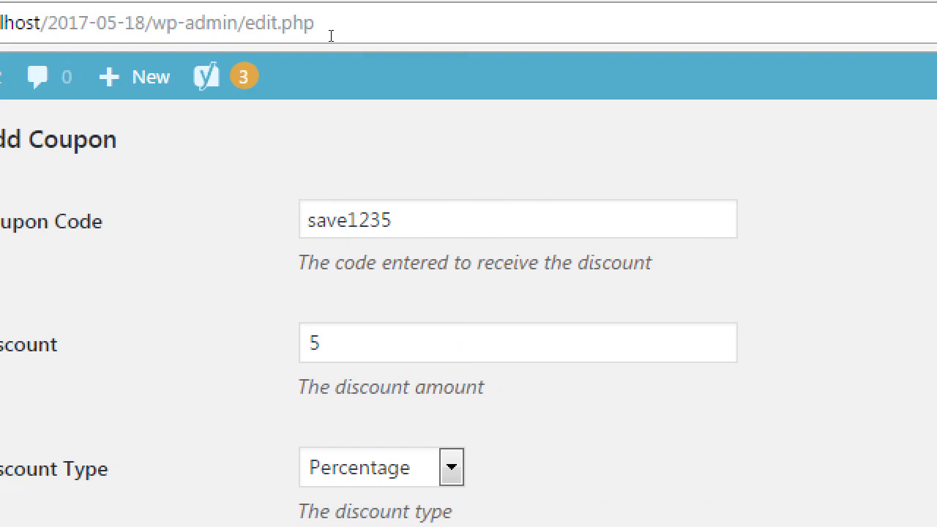
Change the discount amount from 5 to 15 percent.
left_click(307, 343)
type("1")
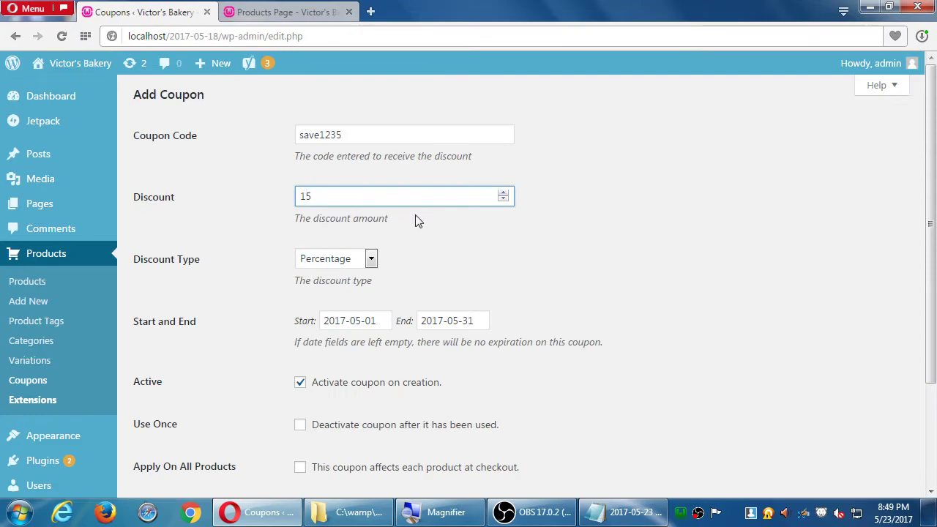
left_click(835, 240)
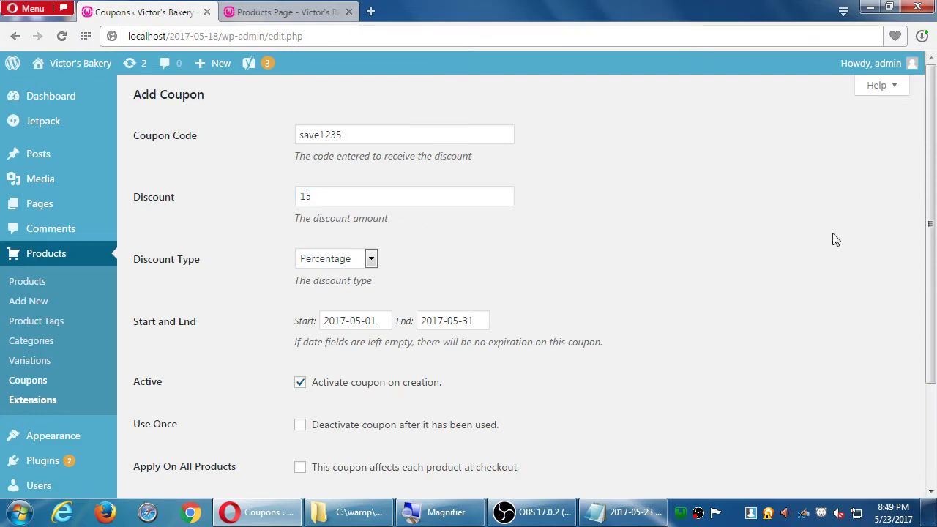
scroll(835, 240, "down", 3)
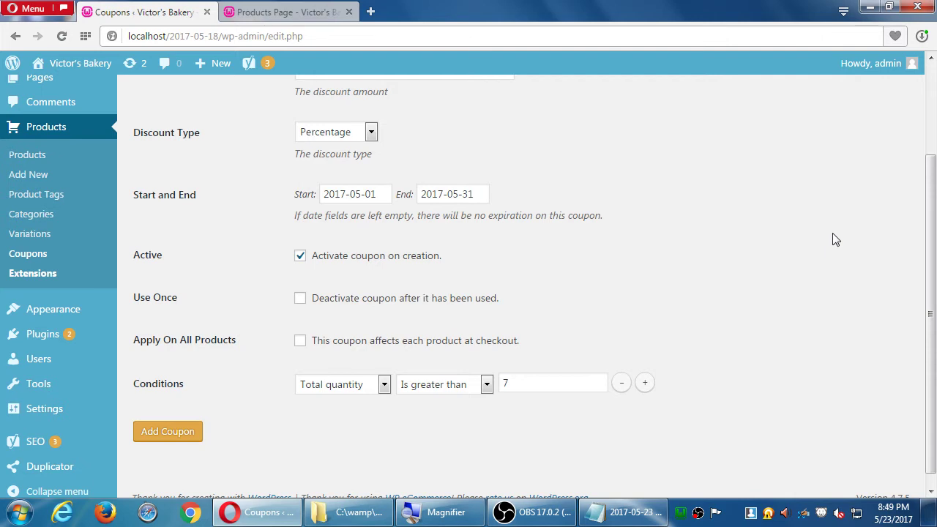
Add the save1235 coupon, then deactivate and reactivate it in the Coupons list.
left_click(176, 431)
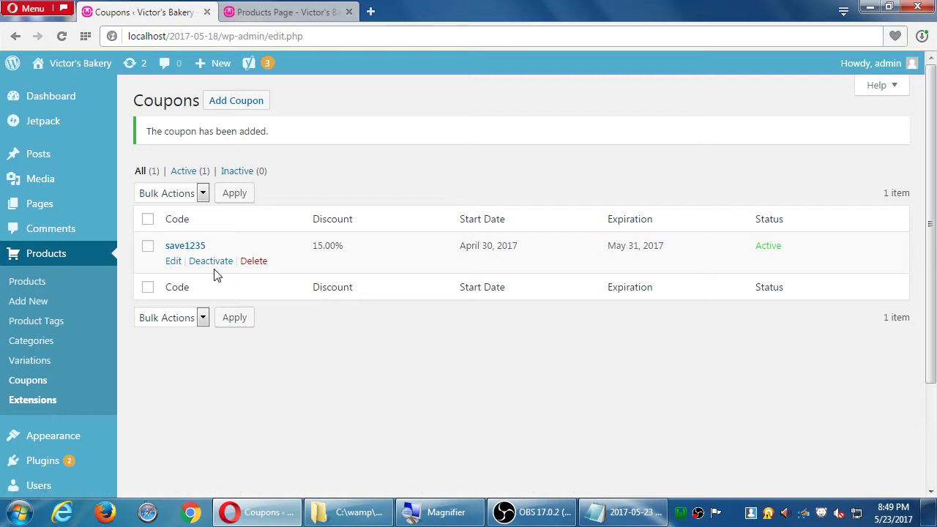
left_click(220, 262)
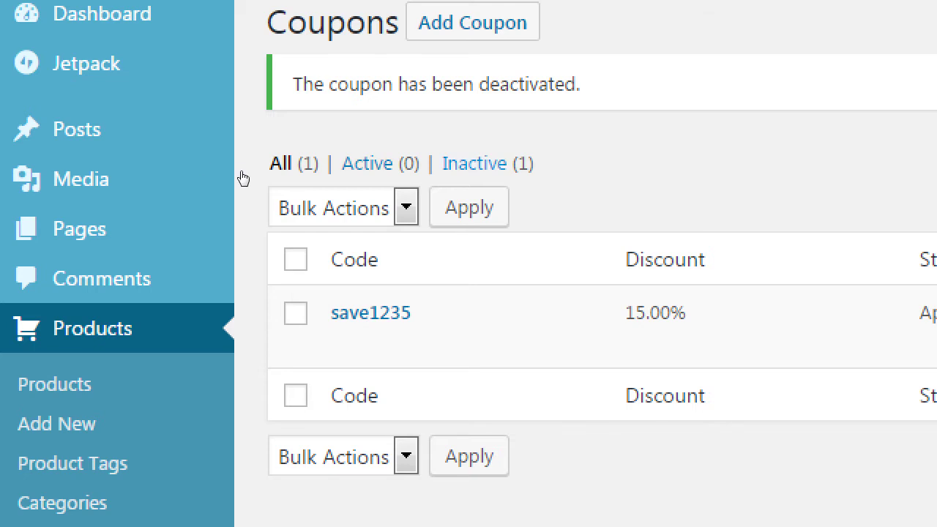
key("Tab")
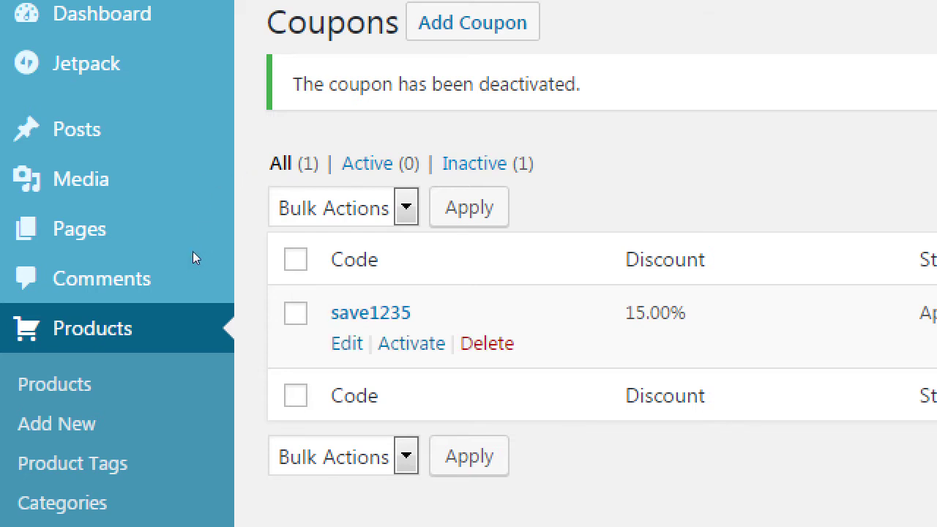
key("Tab")
key("Tab")
key("Return")
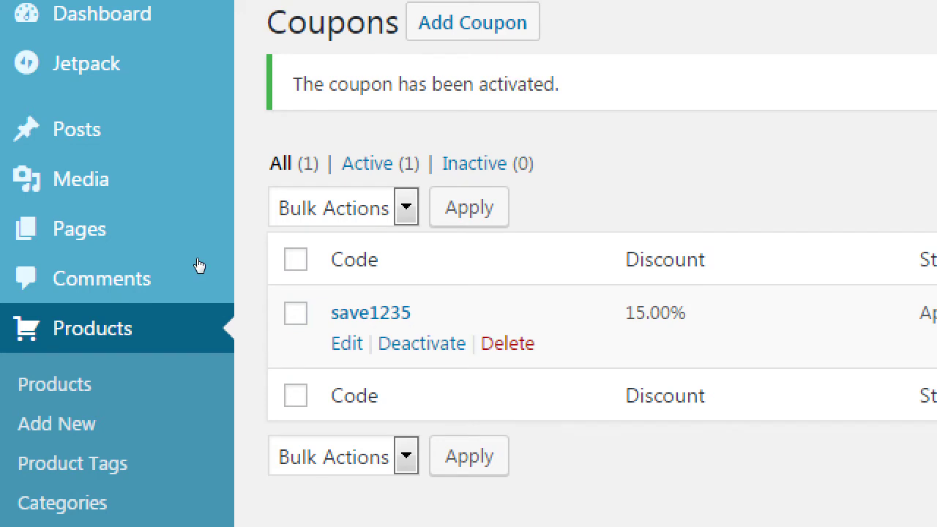